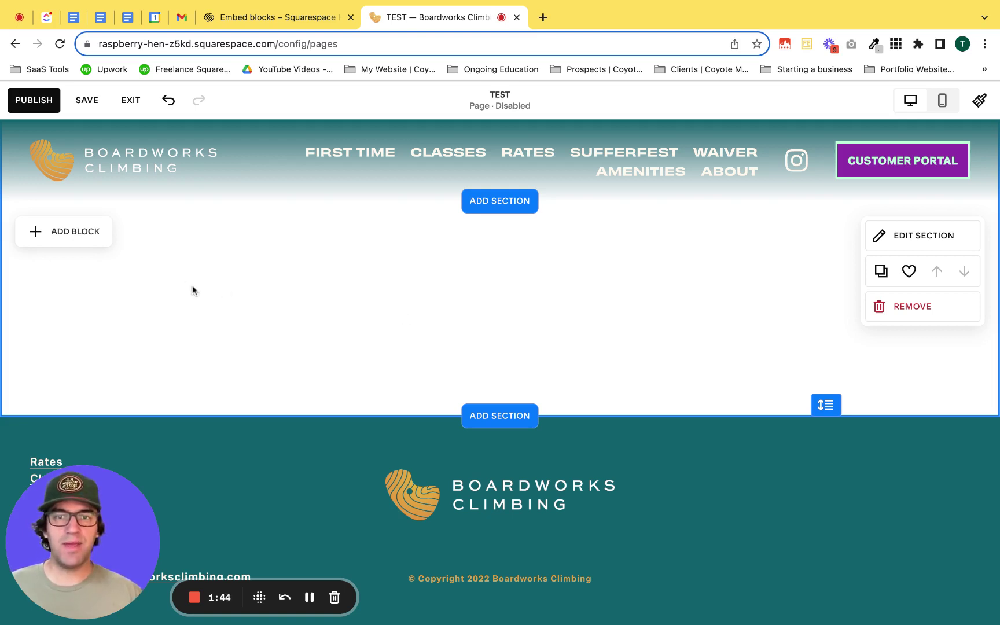
Step: In the block picker, search 'embed' and 'button', then clear back to all Basic blocks
{"action": "left_click", "coordinate": [57, 237]}
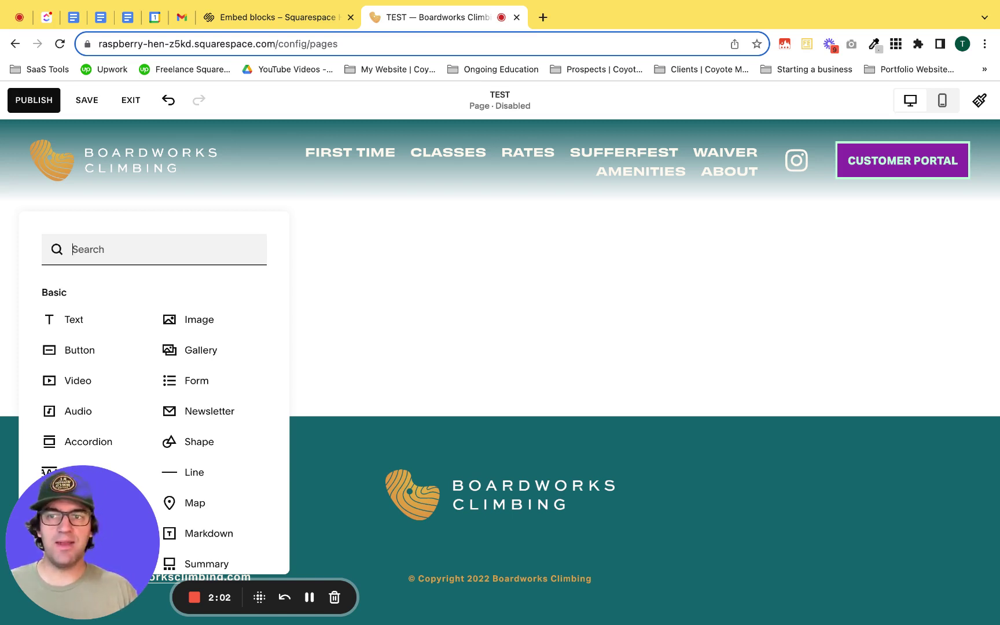
{"action": "type", "text": "embed"}
{"action": "key", "text": "BackSpace"}
{"action": "key", "text": "BackSpace"}
{"action": "key", "text": "BackSpace"}
{"action": "key", "text": "BackSpace"}
{"action": "key", "text": "BackSpace"}
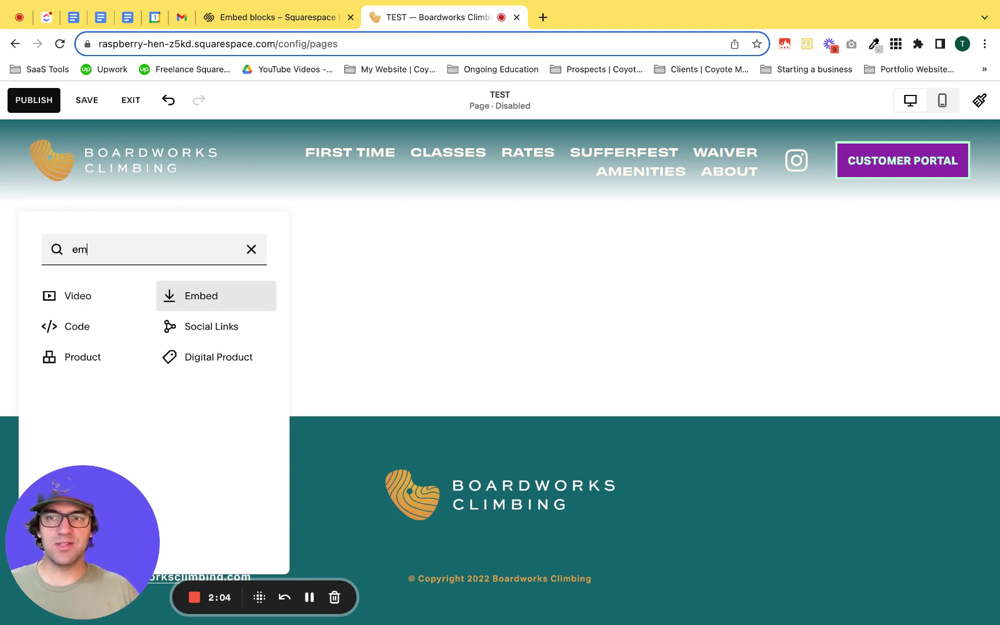
{"action": "type", "text": "button"}
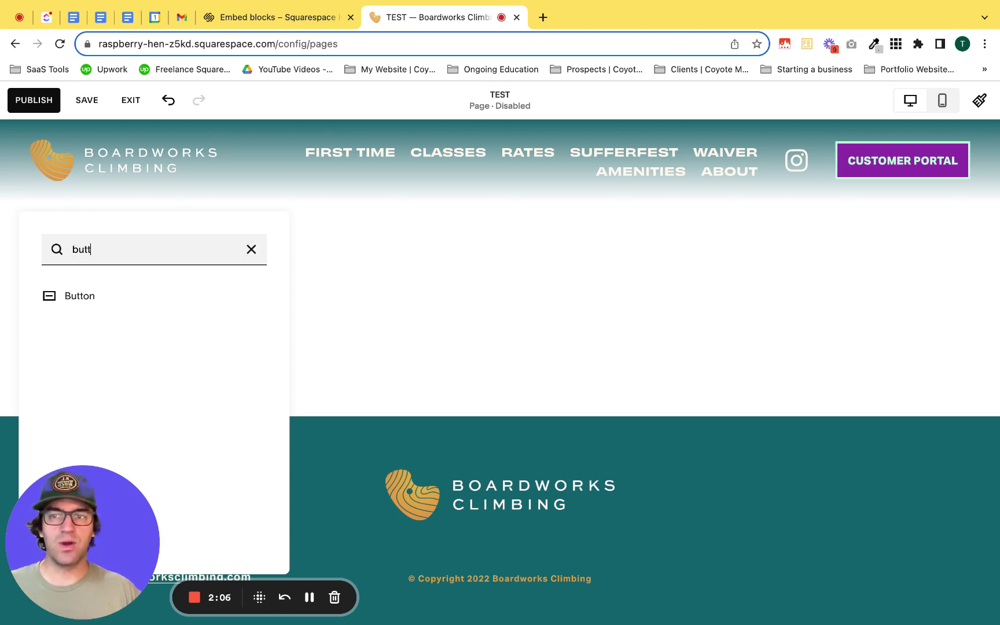
{"action": "key", "text": "BackSpace"}
{"action": "key", "text": "BackSpace"}
{"action": "key", "text": "BackSpace"}
{"action": "key", "text": "BackSpace"}
{"action": "key", "text": "BackSpace"}
{"action": "key", "text": "BackSpace"}
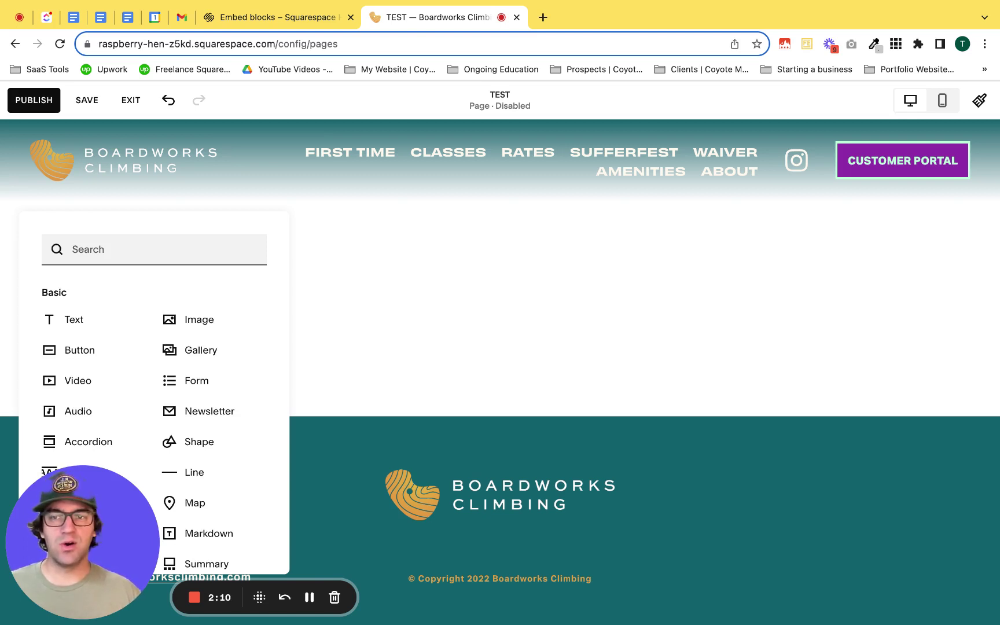
Step: Add an Image block sized to span the section's left half at full height
{"action": "left_click", "coordinate": [220, 323]}
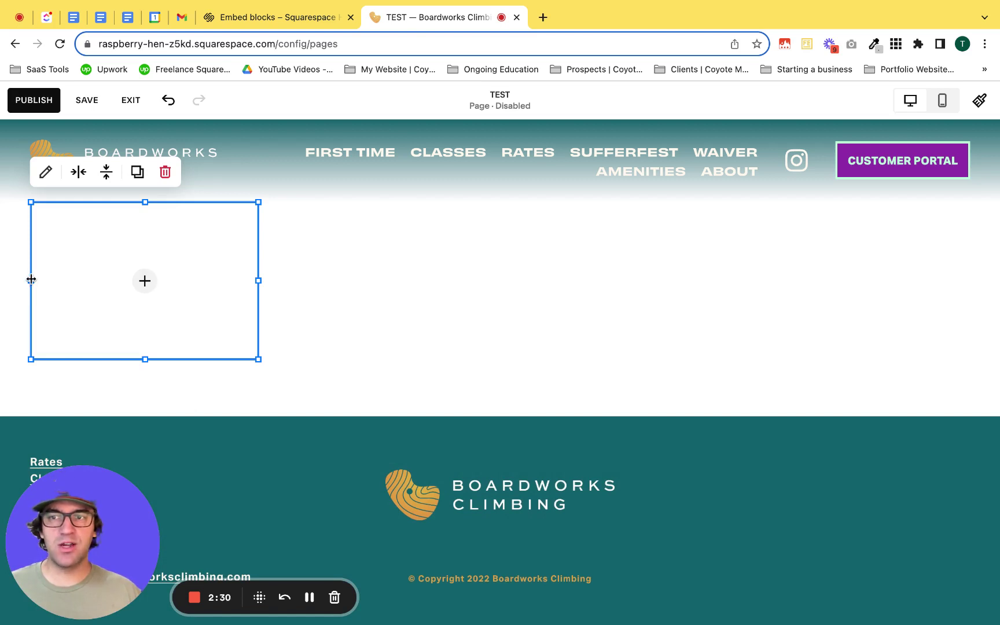
{"action": "left_click_drag", "start_coordinate": [31, 280], "coordinate": [2, 280]}
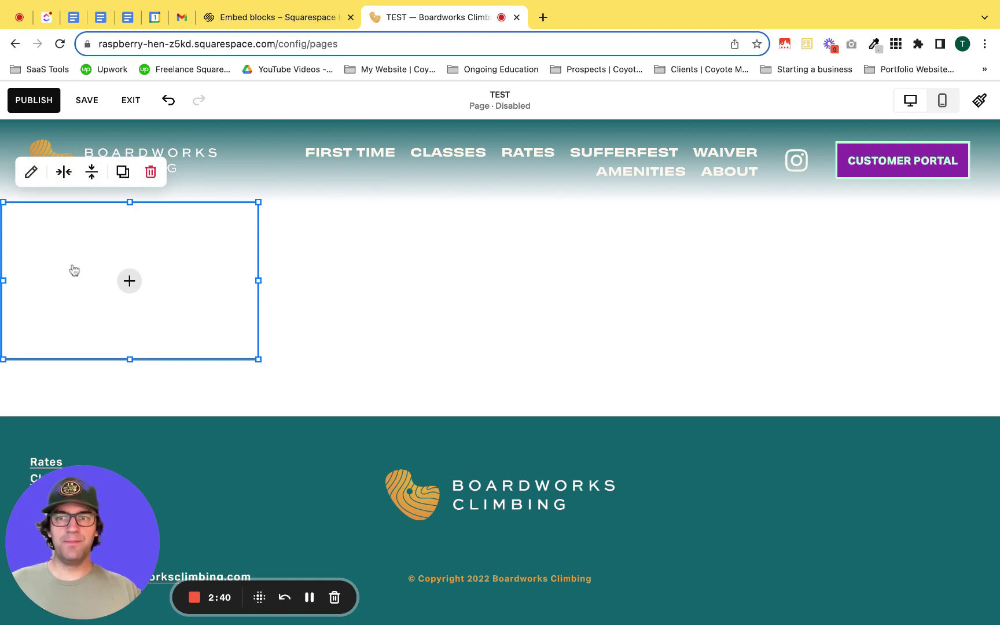
{"action": "left_click_drag", "start_coordinate": [2, 277], "coordinate": [26, 275]}
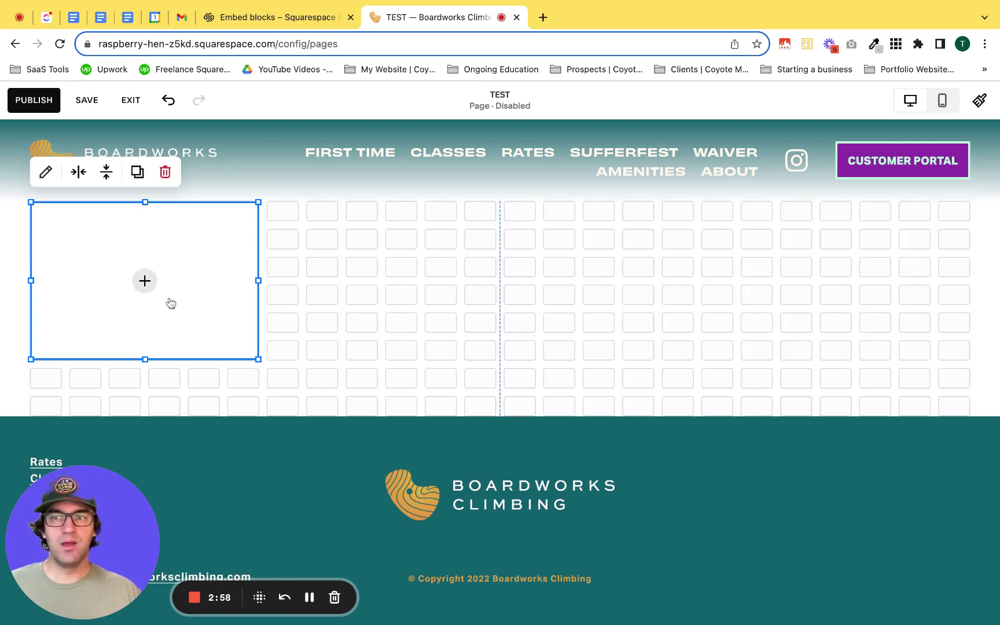
{"action": "left_click_drag", "start_coordinate": [31, 279], "coordinate": [3, 280]}
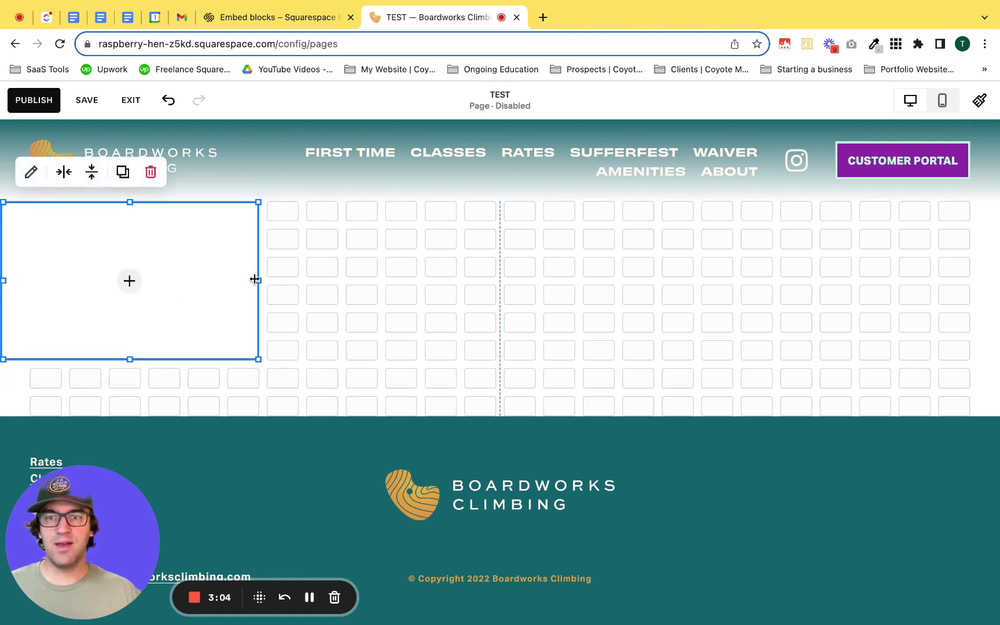
{"action": "left_click_drag", "start_coordinate": [255, 279], "coordinate": [494, 280]}
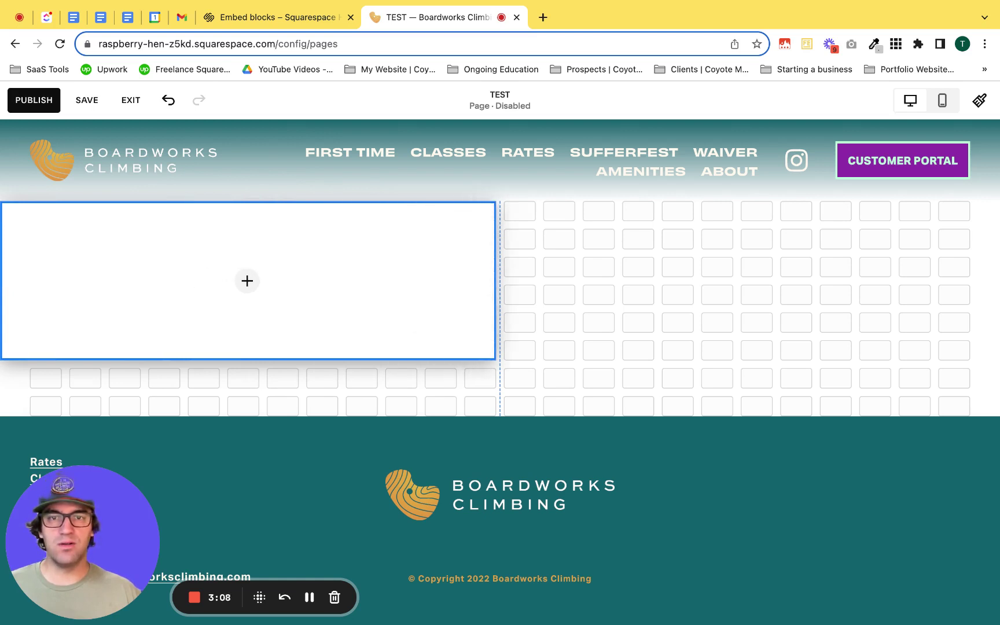
{"action": "left_click_drag", "start_coordinate": [245, 353], "coordinate": [245, 414]}
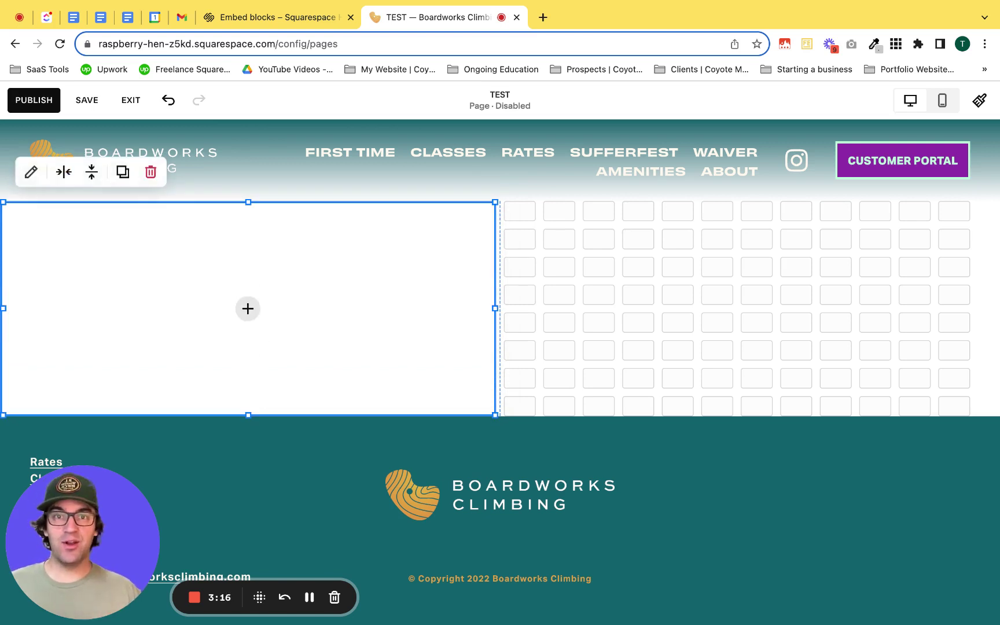
Step: Insert the climbing photo IMG_1102.jpg from the media library into the image block
{"action": "left_click", "coordinate": [245, 311]}
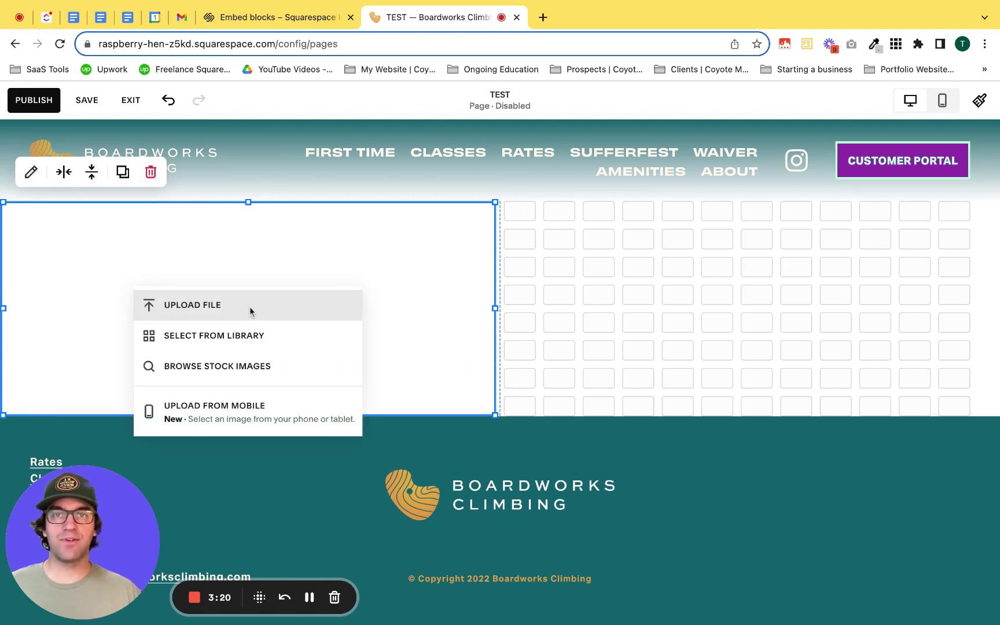
{"action": "left_click", "coordinate": [252, 334]}
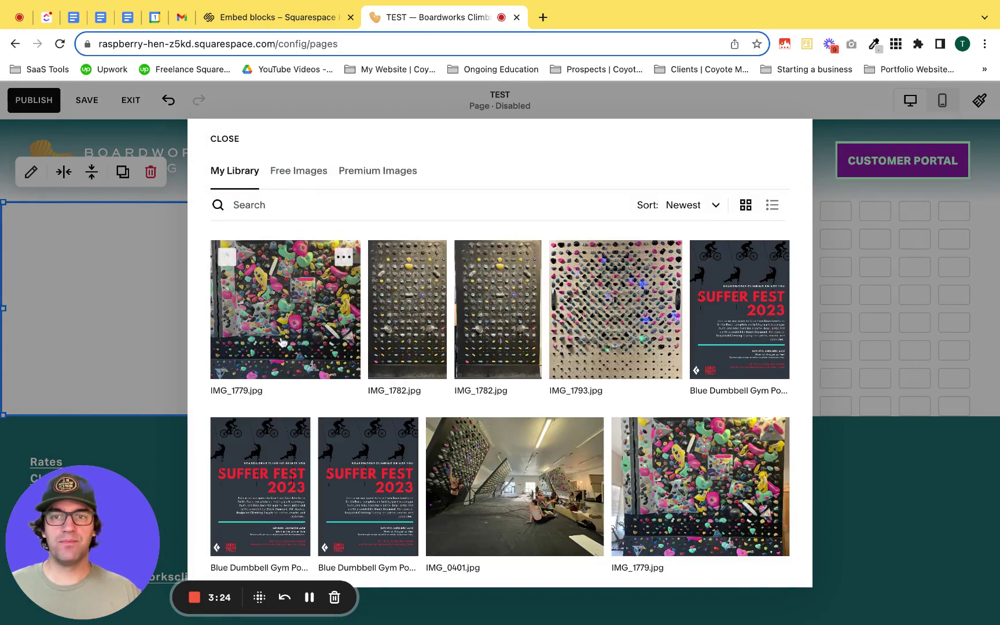
{"action": "scroll", "coordinate": [572, 399], "scroll_direction": "down", "scroll_amount": 1}
{"action": "scroll", "coordinate": [573, 405], "scroll_direction": "down", "scroll_amount": 5}
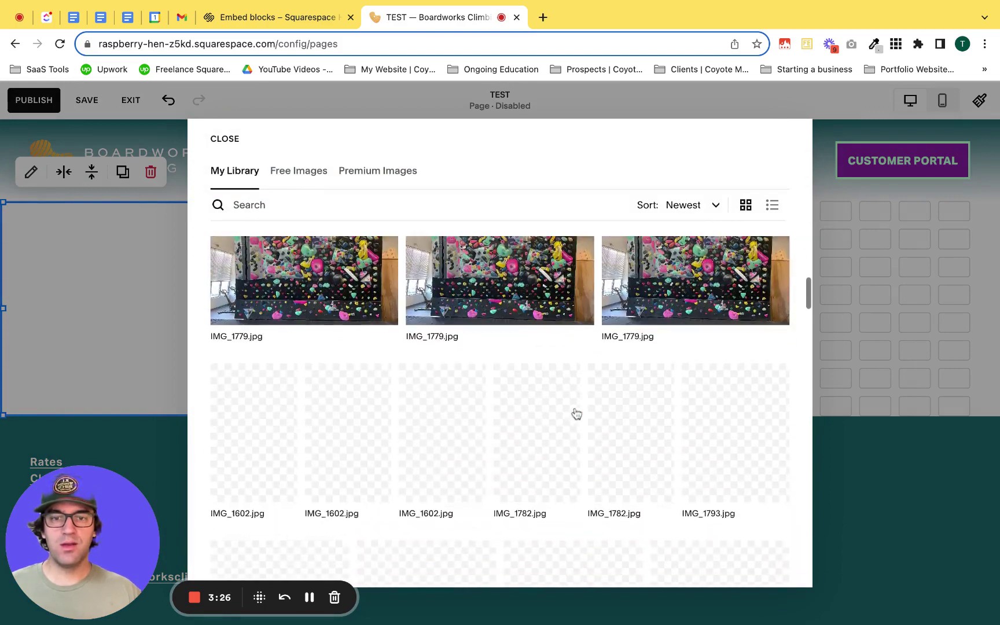
{"action": "scroll", "coordinate": [573, 413], "scroll_direction": "down", "scroll_amount": 6}
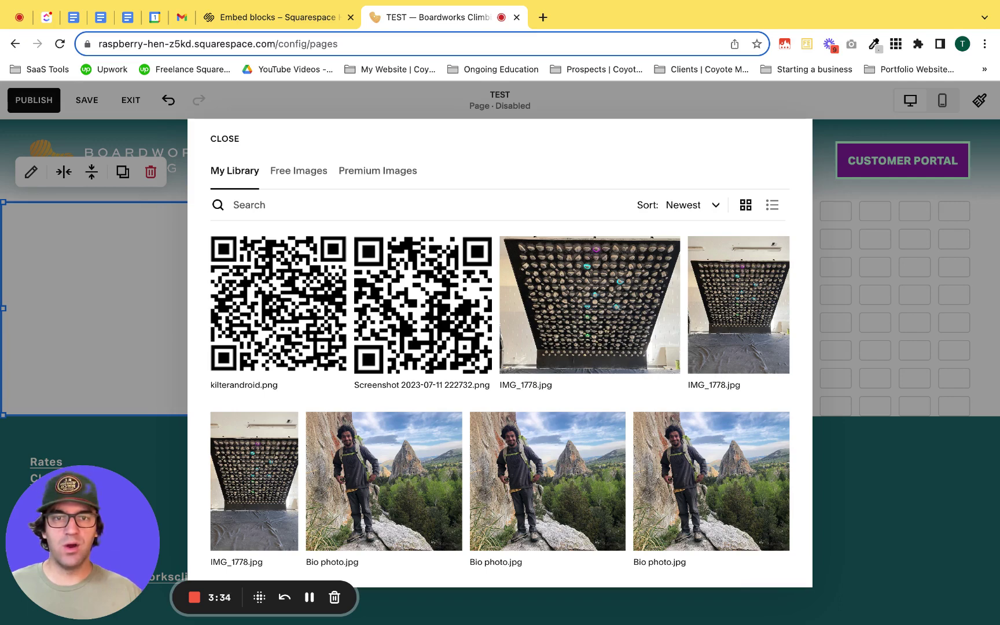
{"action": "scroll", "coordinate": [500, 410], "scroll_direction": "down", "scroll_amount": 5}
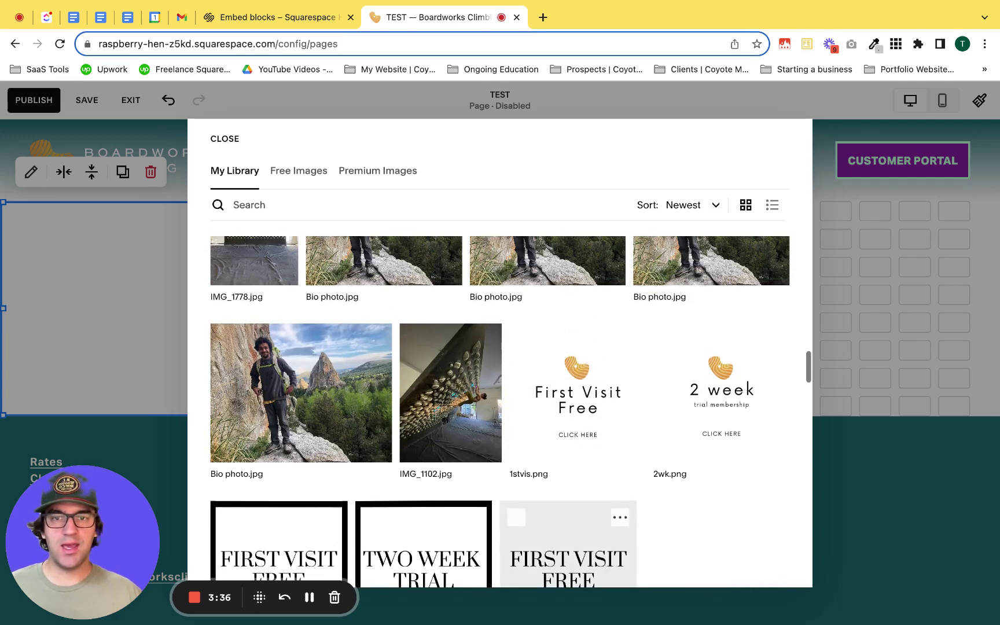
{"action": "left_click", "coordinate": [480, 414]}
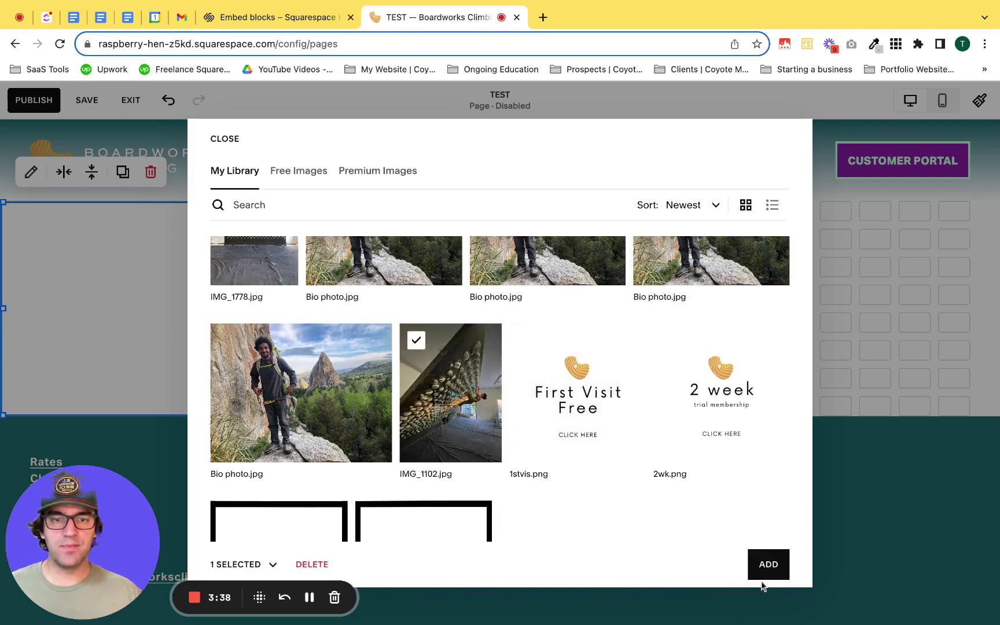
{"action": "left_click", "coordinate": [769, 567]}
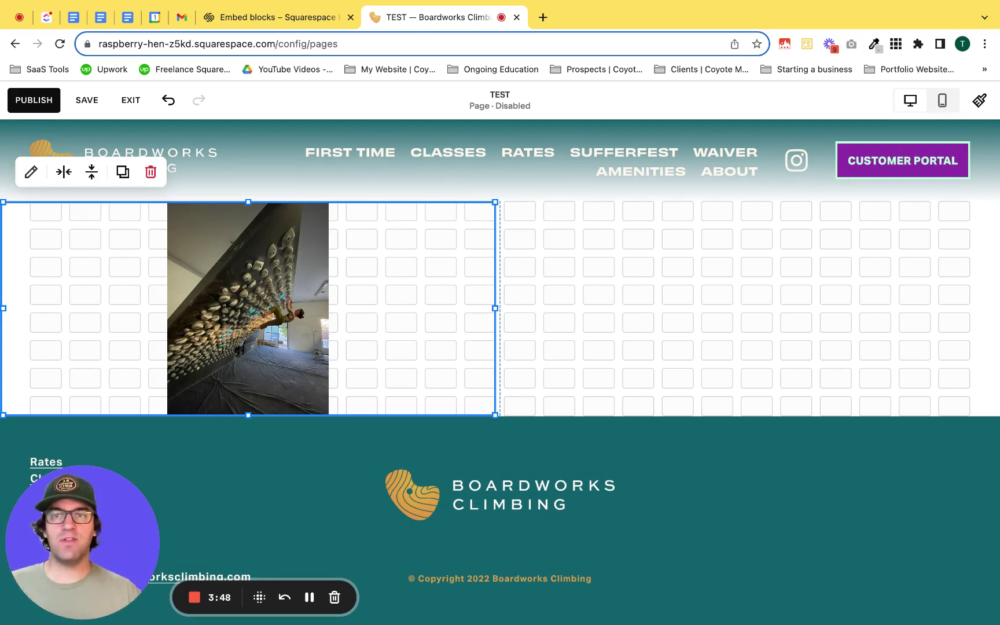
Step: Set the climbing photo's Design option to Fill so it covers the whole block
{"action": "left_click", "coordinate": [33, 173]}
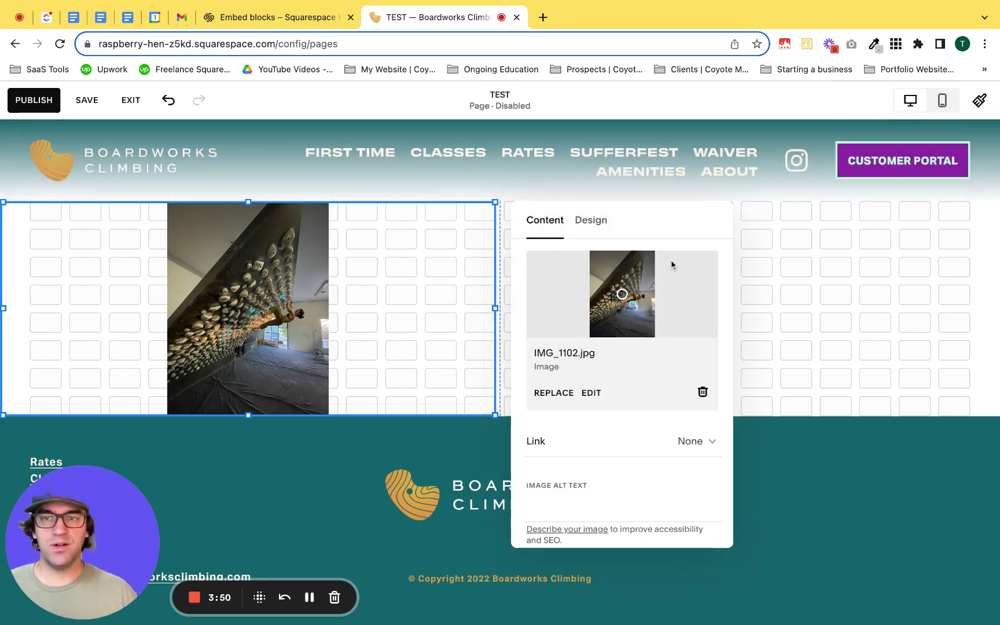
{"action": "left_click", "coordinate": [790, 281]}
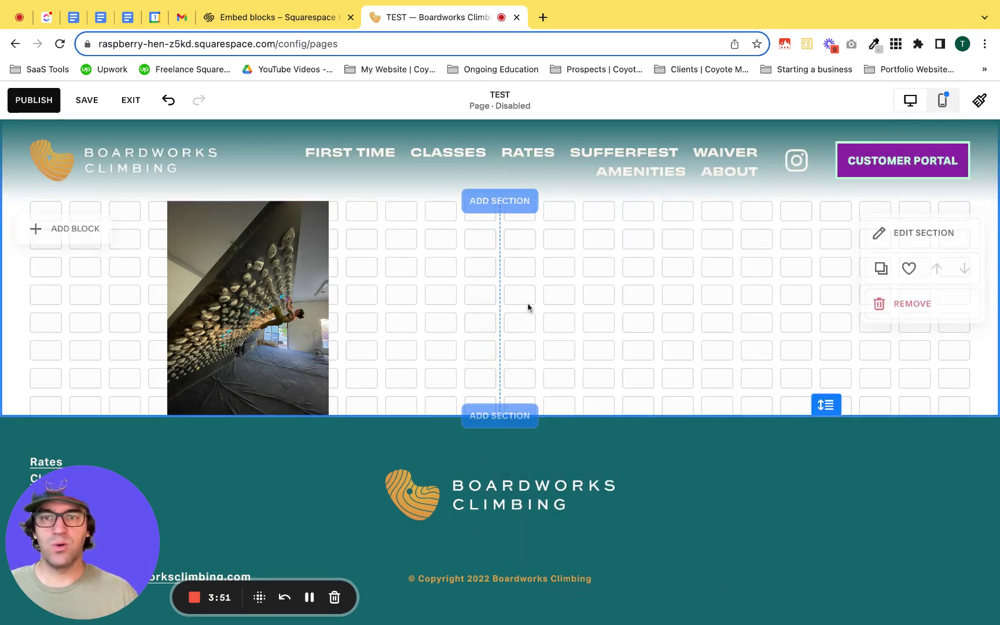
{"action": "left_click", "coordinate": [442, 299]}
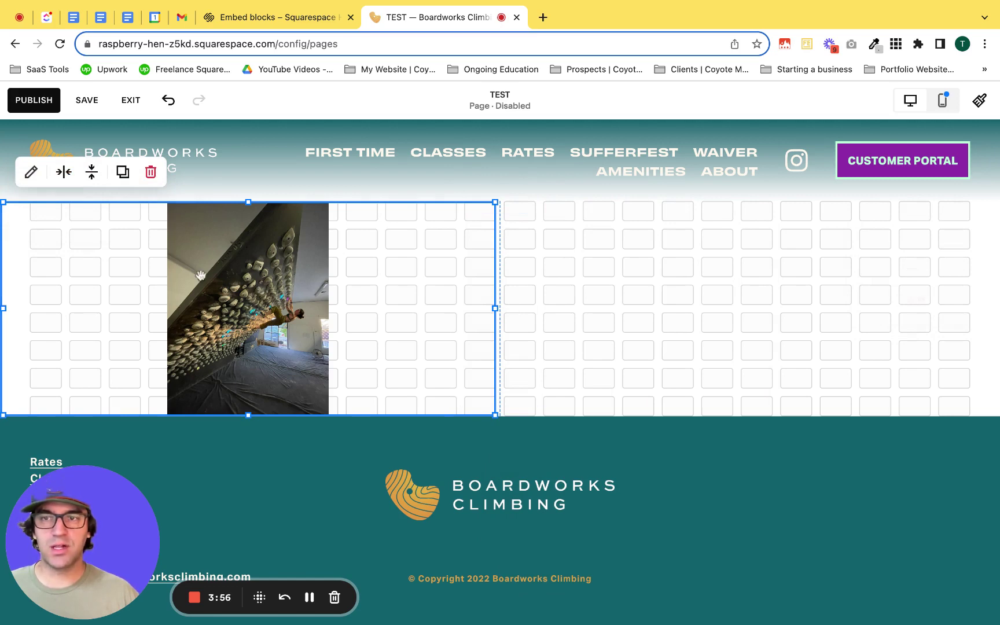
{"action": "left_click", "coordinate": [31, 175]}
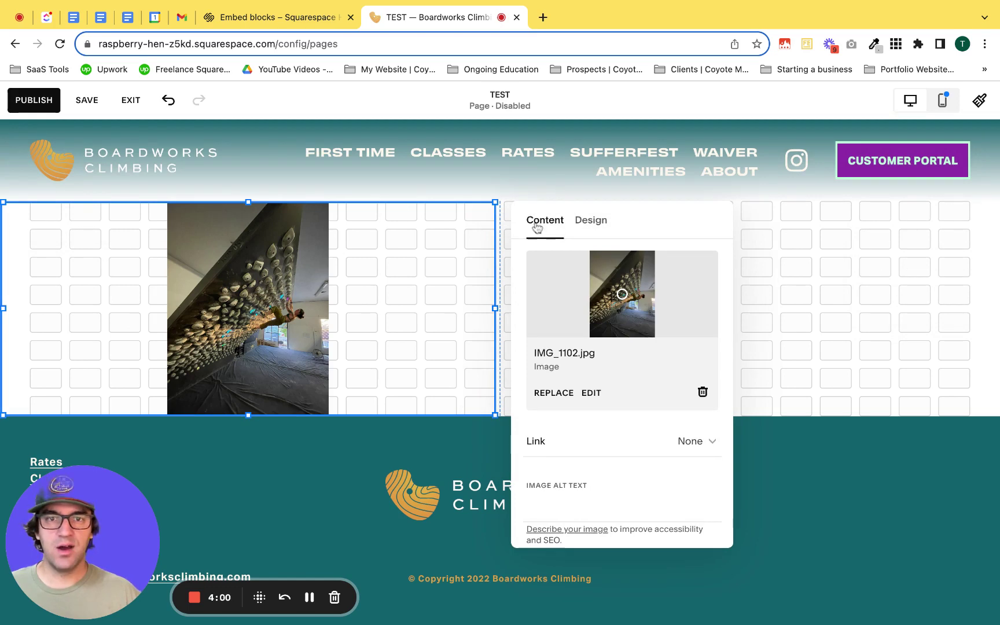
{"action": "left_click", "coordinate": [589, 226]}
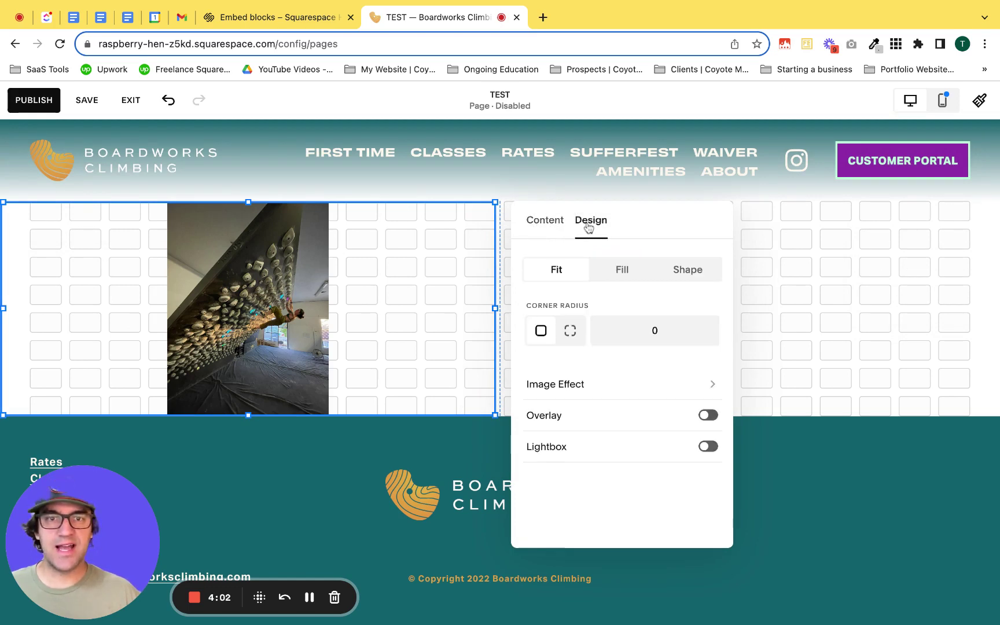
{"action": "left_click", "coordinate": [634, 277]}
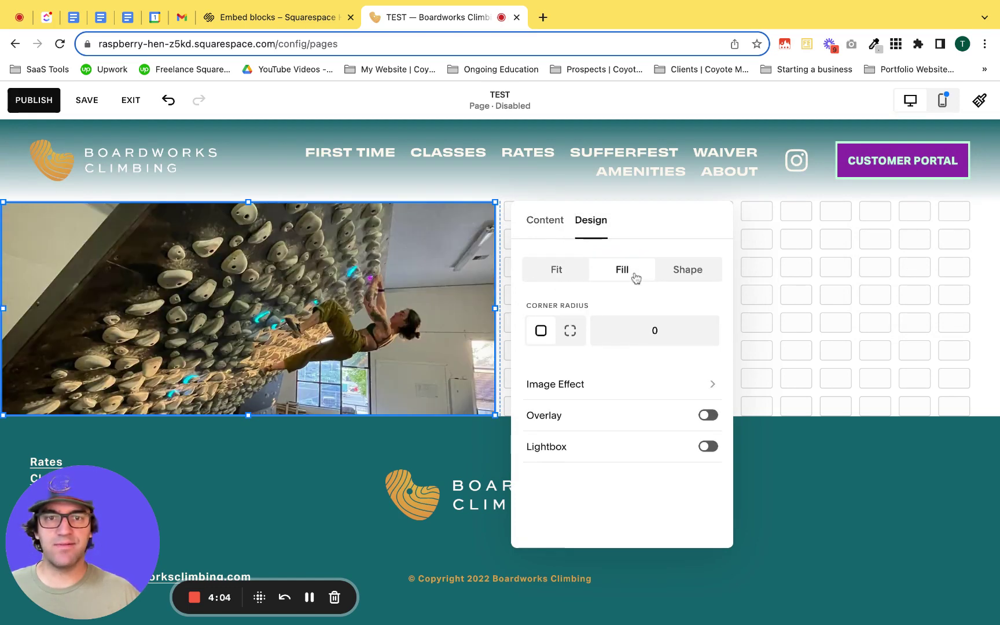
{"action": "left_click", "coordinate": [781, 289]}
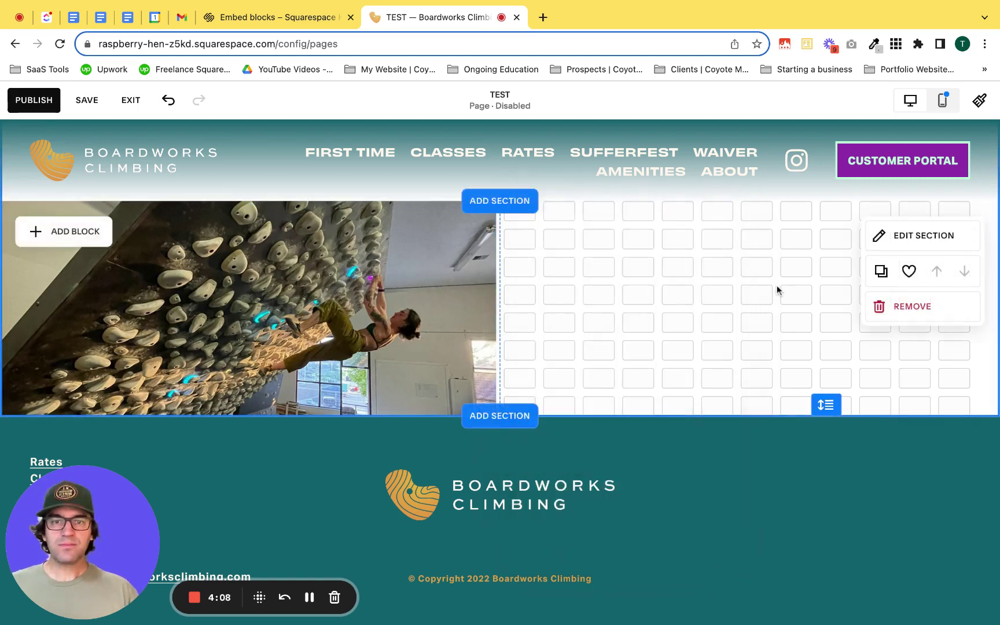
{"action": "left_click", "coordinate": [45, 233]}
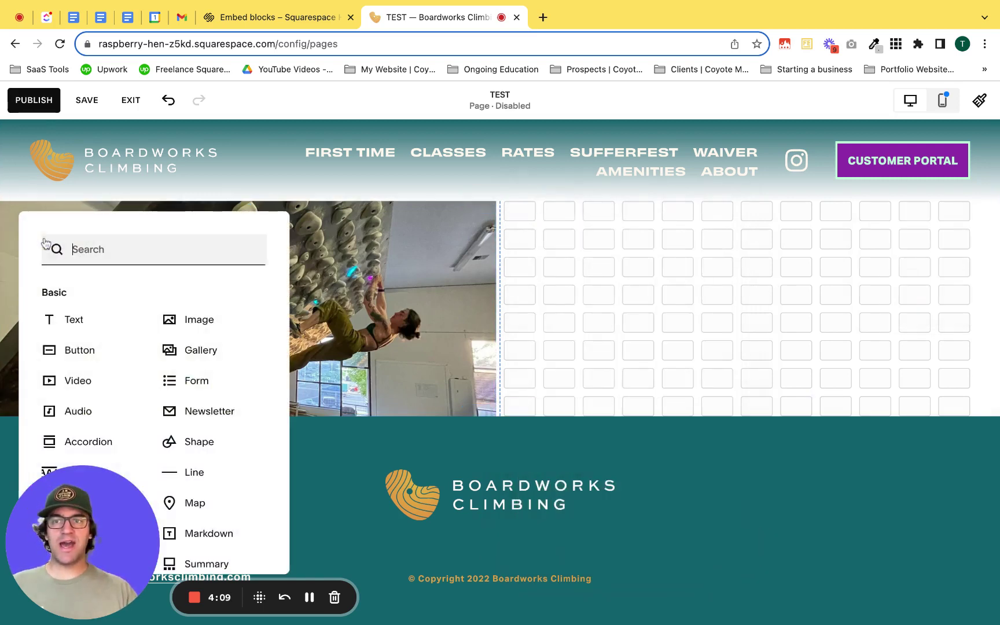
Step: Add a text block across the image reading 'Come Climb With Us!'
{"action": "left_click", "coordinate": [81, 319]}
{"action": "left_click_drag", "start_coordinate": [262, 223], "coordinate": [496, 225]}
{"action": "left_click", "coordinate": [183, 216]}
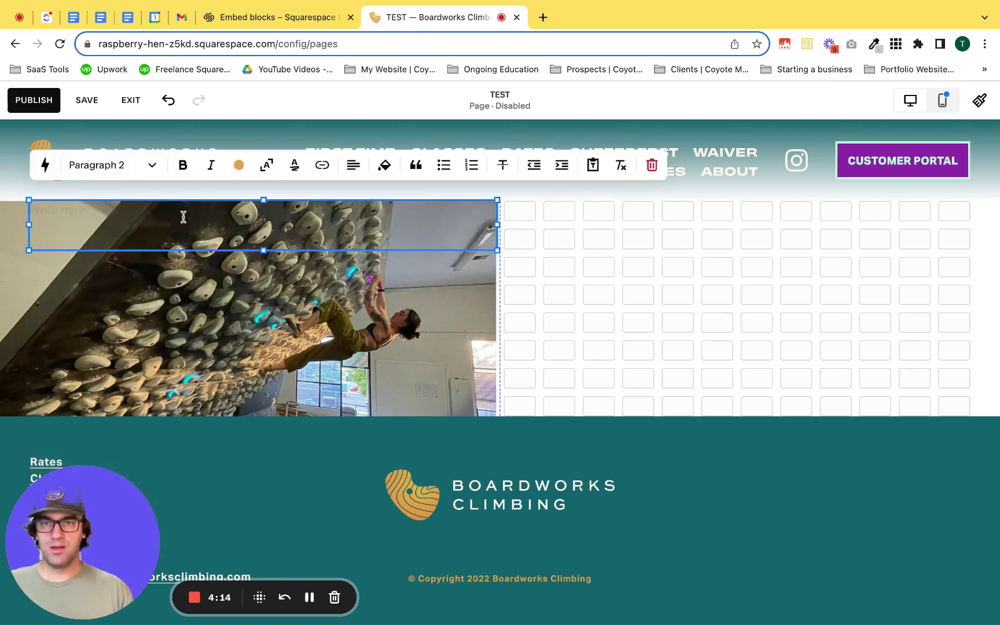
{"action": "type", "text": "s"}
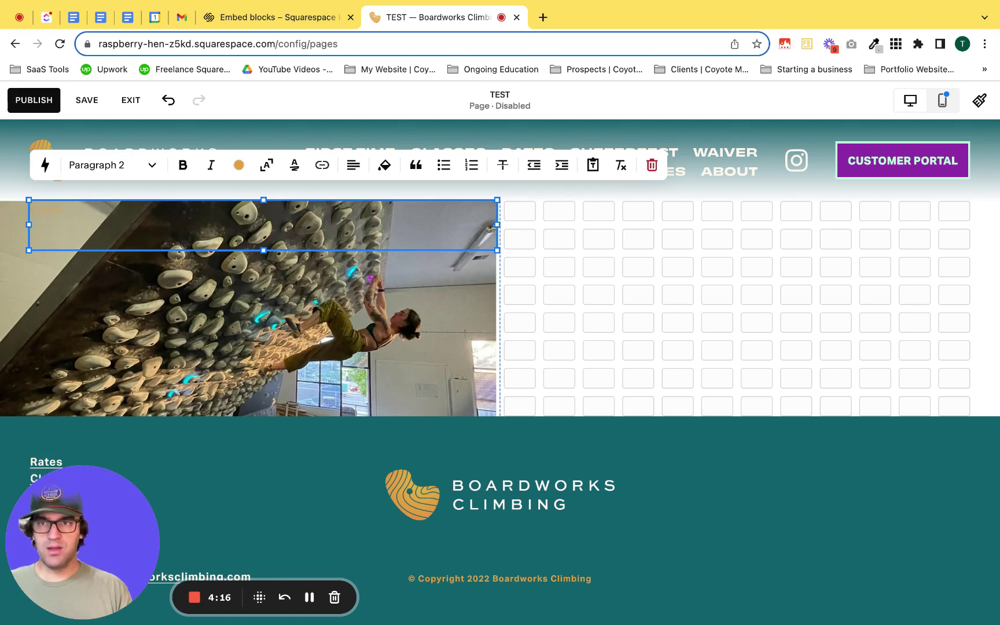
{"action": "type", "text": "imb Wit"}
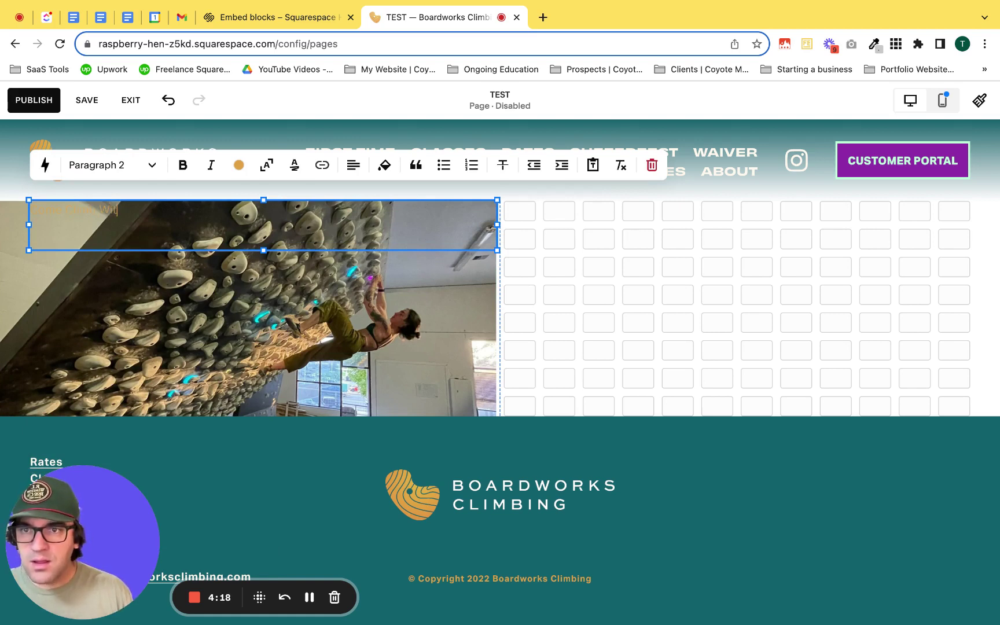
{"action": "type", "text": "h Us"}
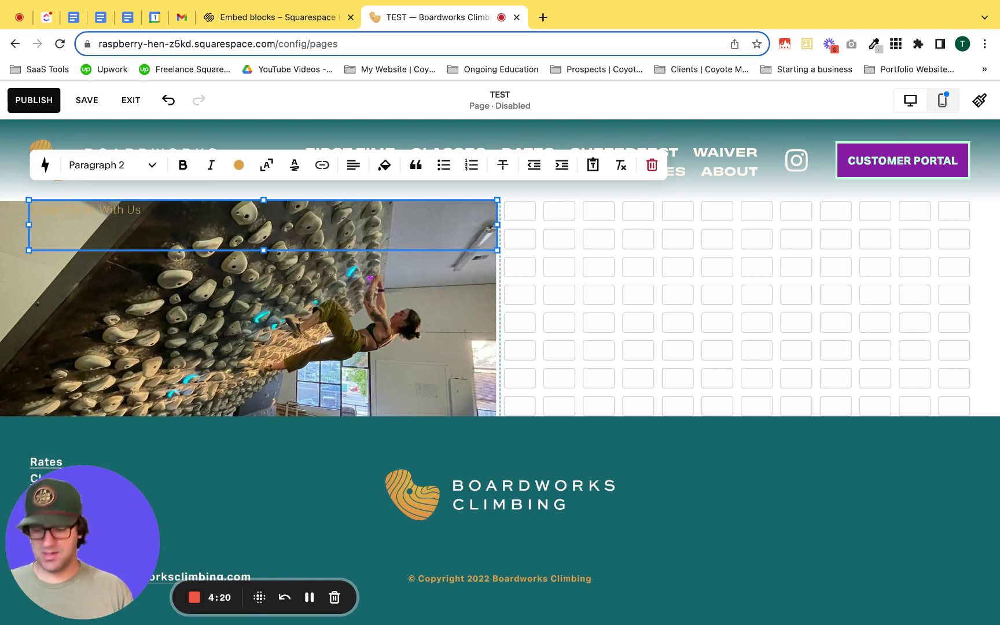
{"action": "type", "text": "!"}
{"action": "scroll", "coordinate": [144, 213], "scroll_direction": "down", "scroll_amount": 1}
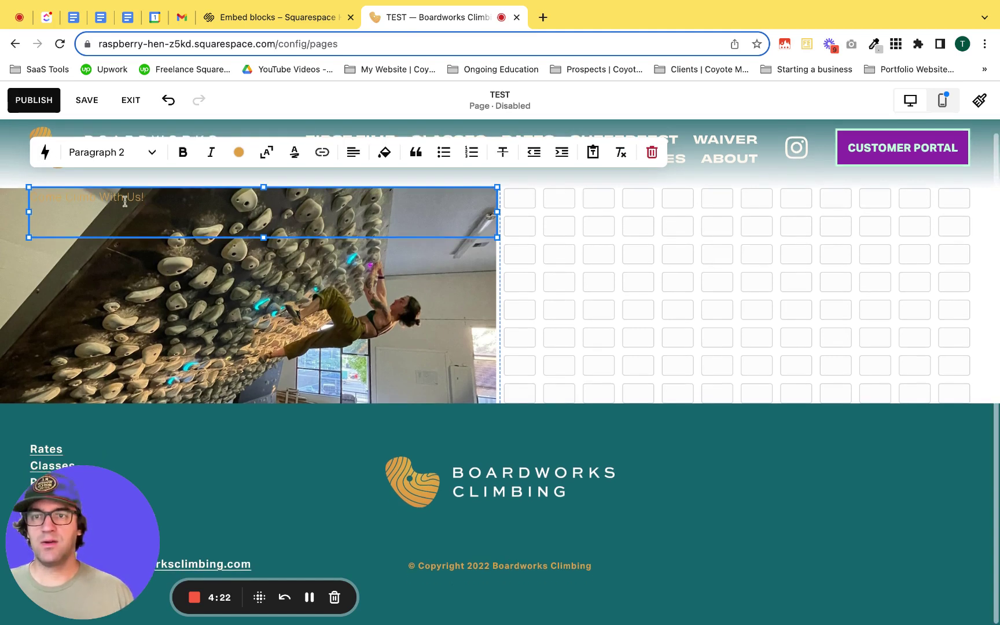
{"action": "scroll", "coordinate": [144, 213], "scroll_direction": "up", "scroll_amount": 1}
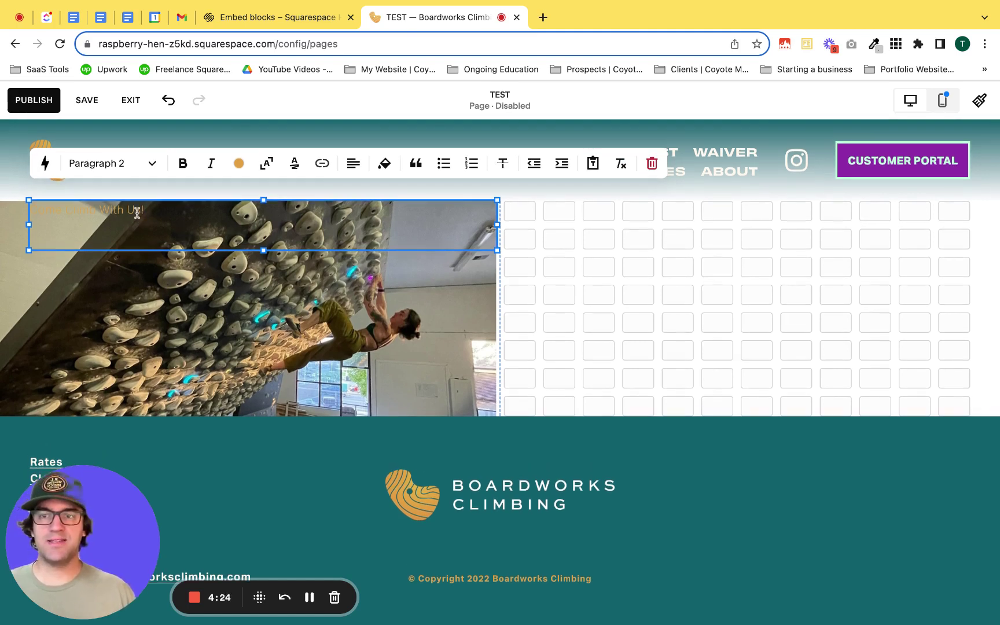
Step: Make the line a Heading 1 and colour 'Come Climb' orange
{"action": "triple_click", "coordinate": [131, 212]}
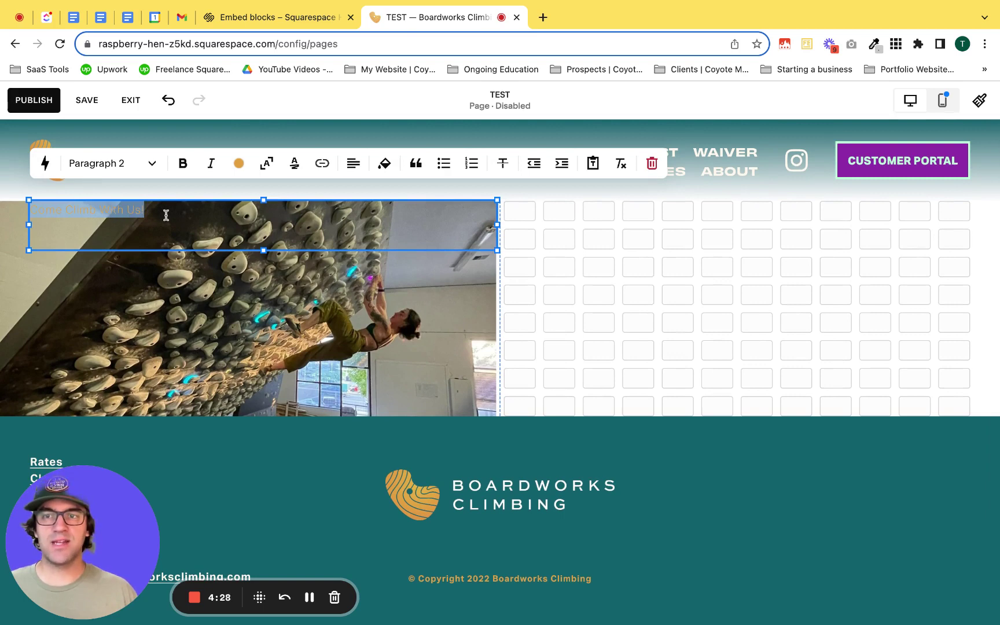
{"action": "left_click", "coordinate": [122, 167]}
{"action": "left_click", "coordinate": [119, 201]}
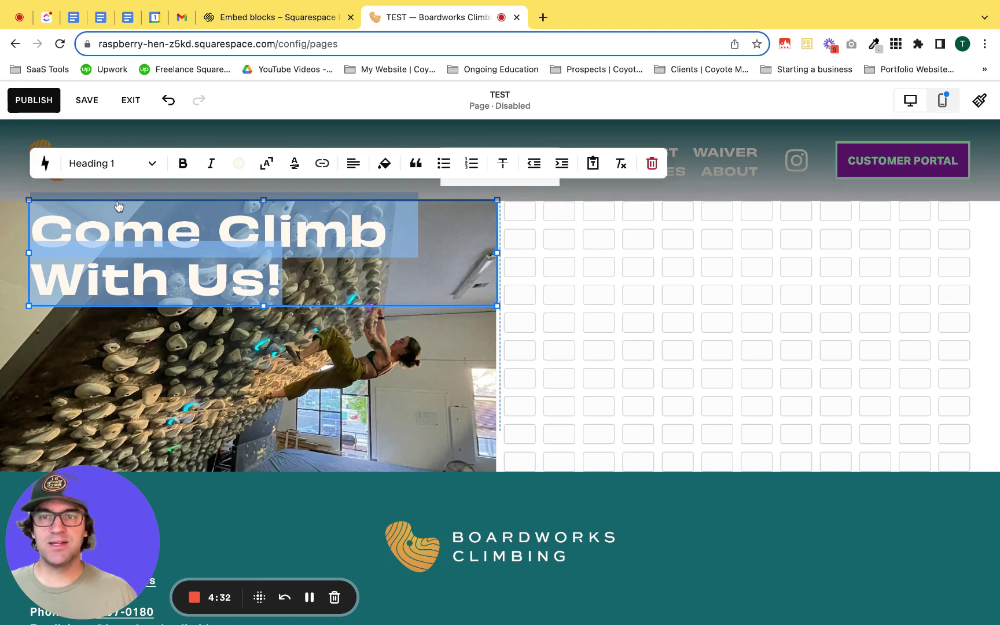
{"action": "left_click", "coordinate": [119, 207]}
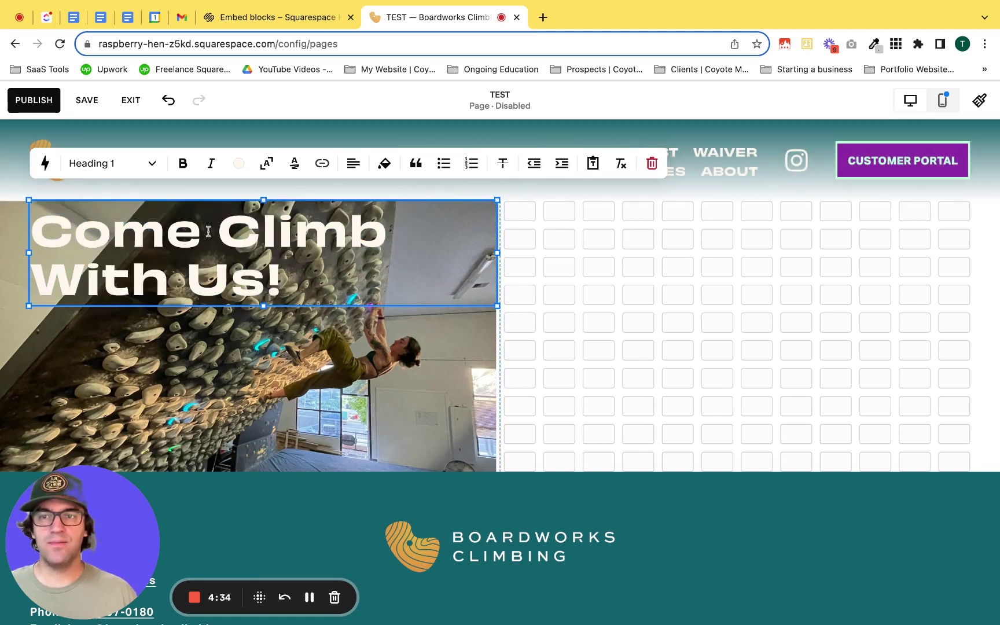
{"action": "left_click_drag", "start_coordinate": [387, 233], "coordinate": [201, 186]}
{"action": "left_click", "coordinate": [238, 163]}
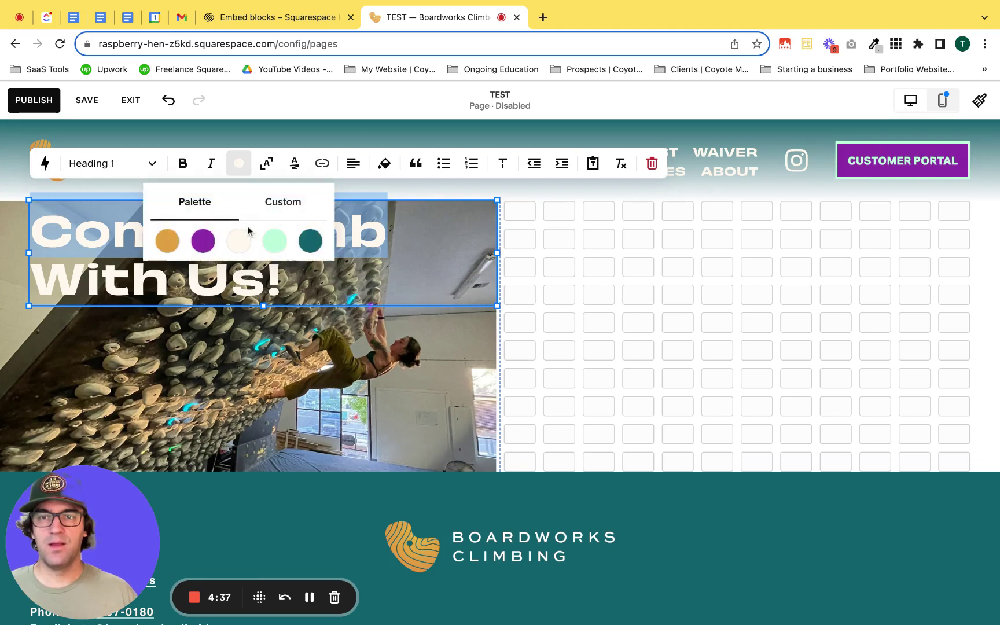
{"action": "left_click", "coordinate": [166, 241]}
{"action": "left_click", "coordinate": [446, 356]}
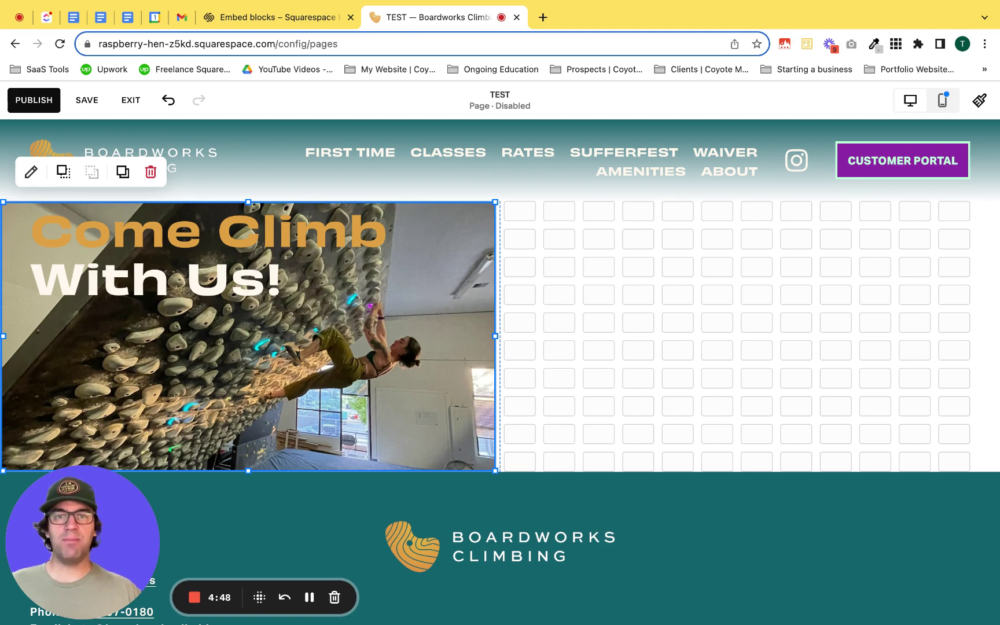
Step: Add an empty Embed block to the climbing-image section, found by searching 'embed'
{"action": "left_click", "coordinate": [964, 330]}
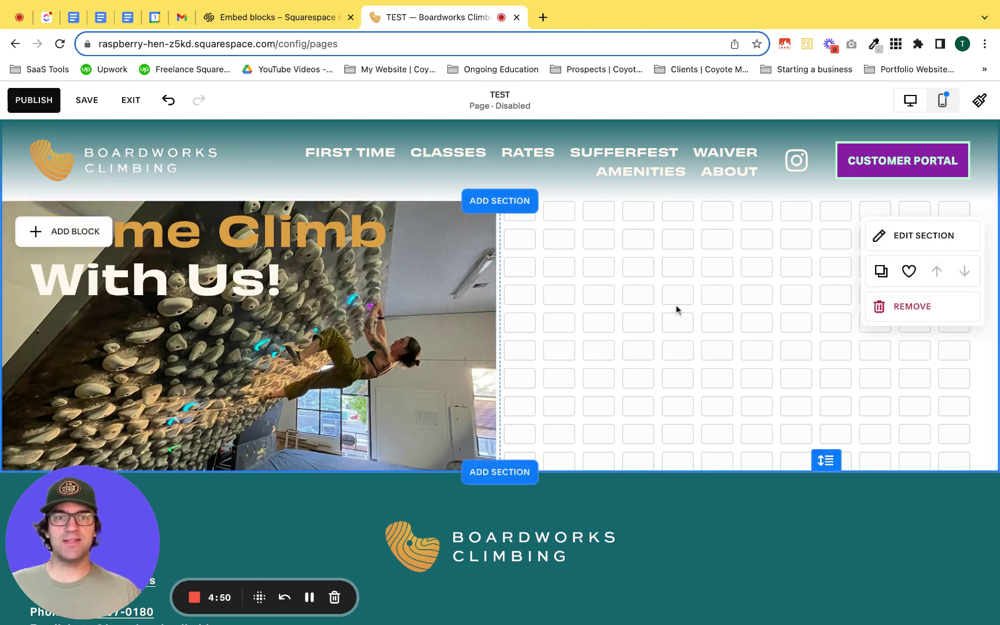
{"action": "left_click", "coordinate": [30, 221]}
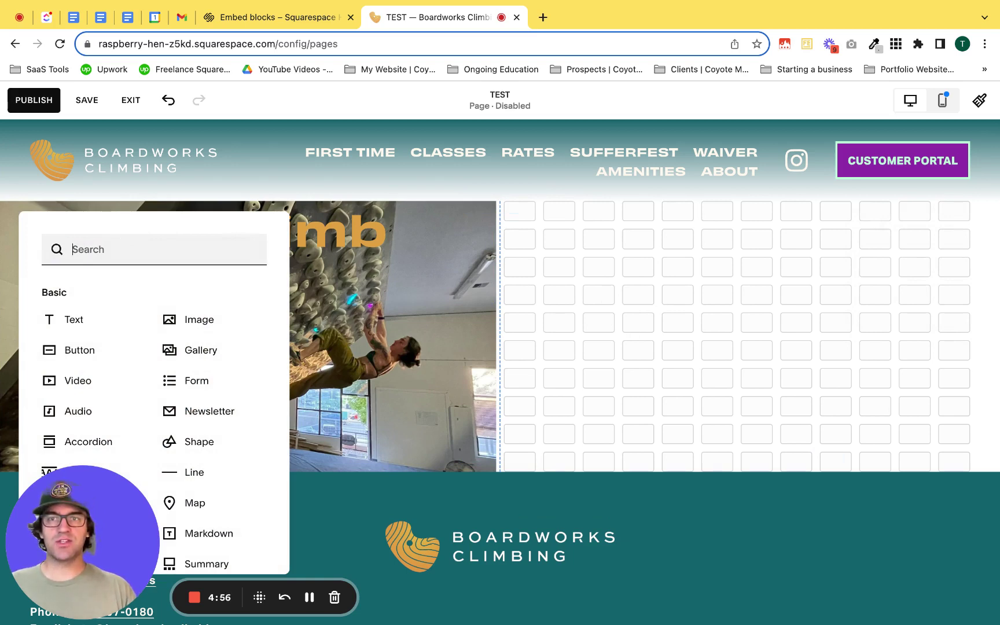
{"action": "type", "text": "embed"}
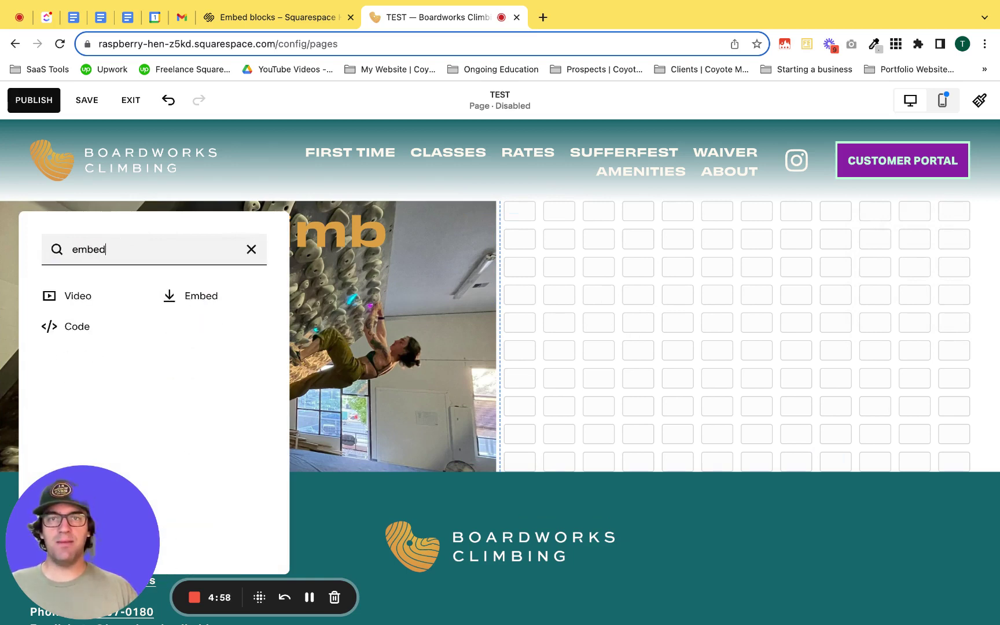
{"action": "left_click", "coordinate": [221, 297]}
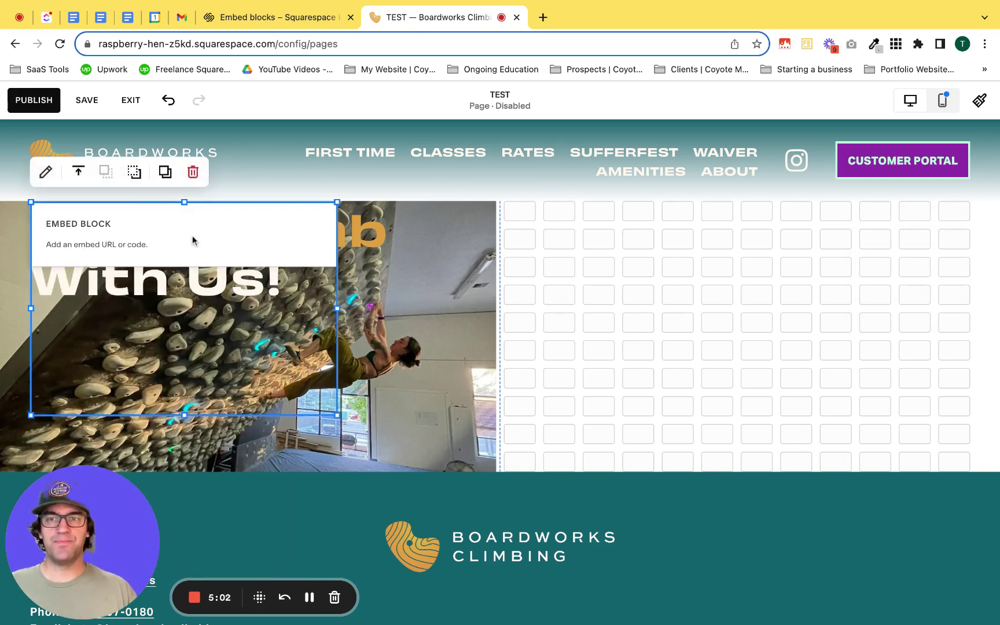
Step: Move the embed block right of the image and stretch it to the section's right and bottom edges
{"action": "left_click_drag", "start_coordinate": [193, 240], "coordinate": [666, 242]}
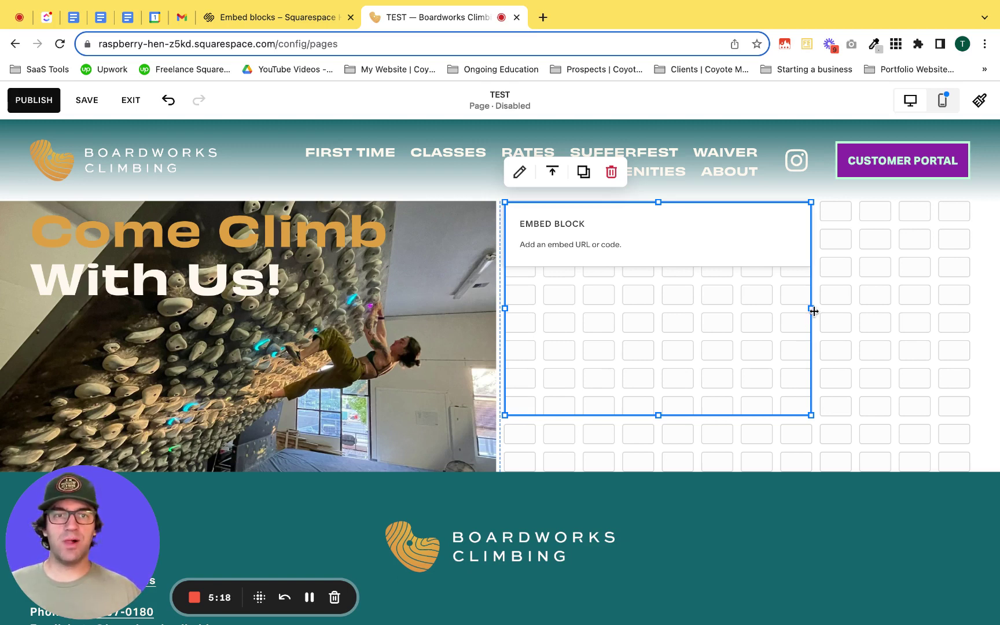
{"action": "left_click_drag", "start_coordinate": [812, 309], "coordinate": [998, 309]}
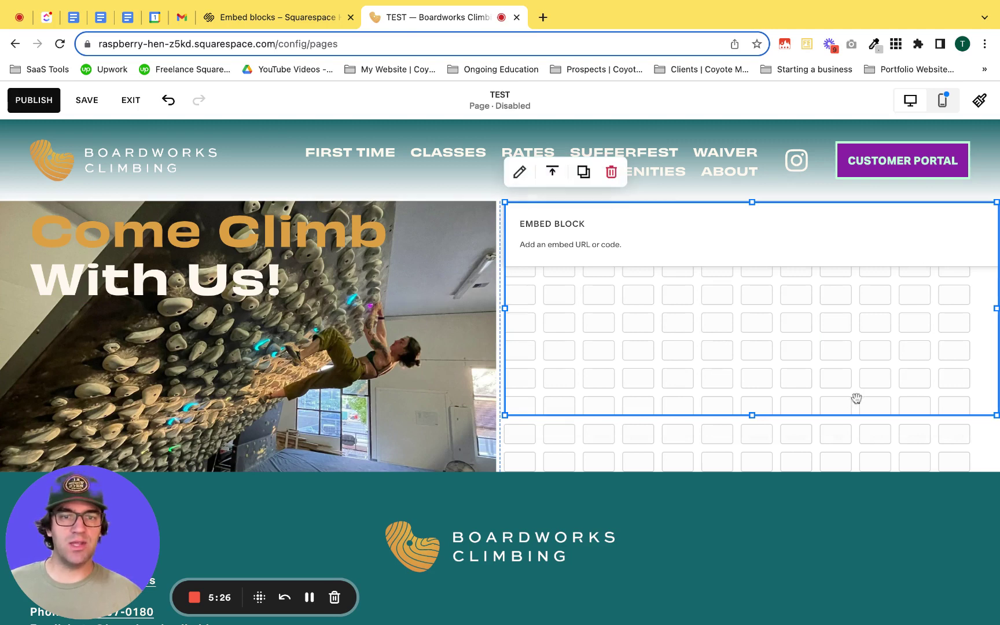
{"action": "left_click_drag", "start_coordinate": [752, 415], "coordinate": [755, 417]}
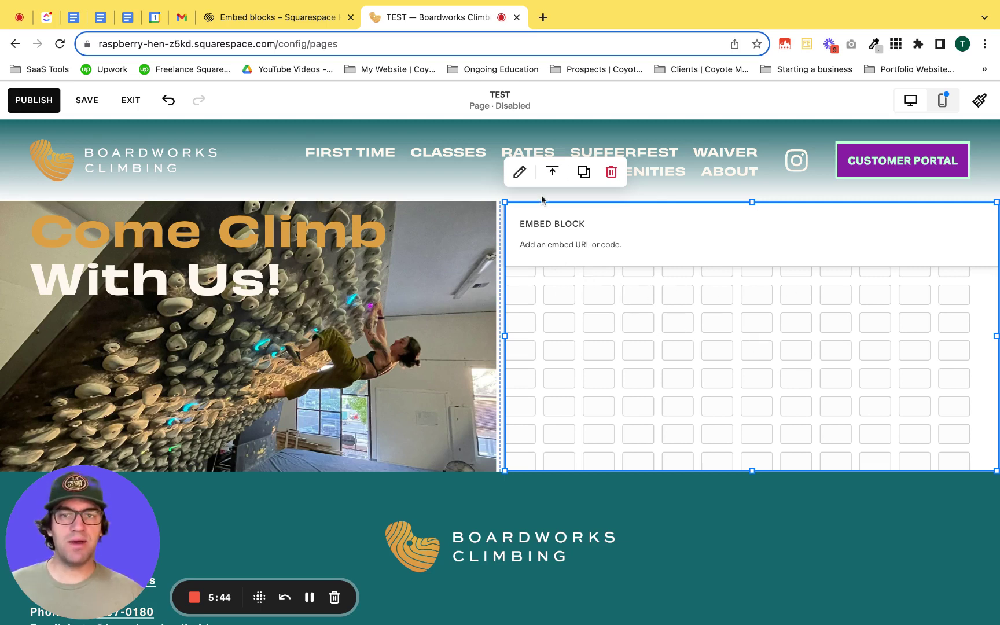
Step: Set the embed block to Code Snippet and paste in the Rock Gym Pro script code
{"action": "left_click", "coordinate": [519, 172]}
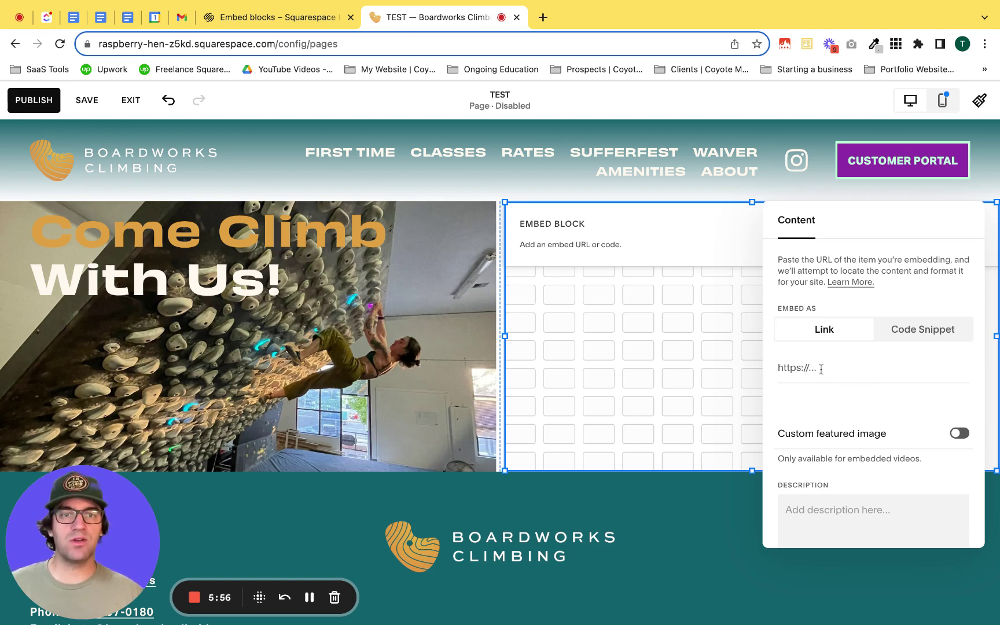
{"action": "left_click", "coordinate": [921, 333]}
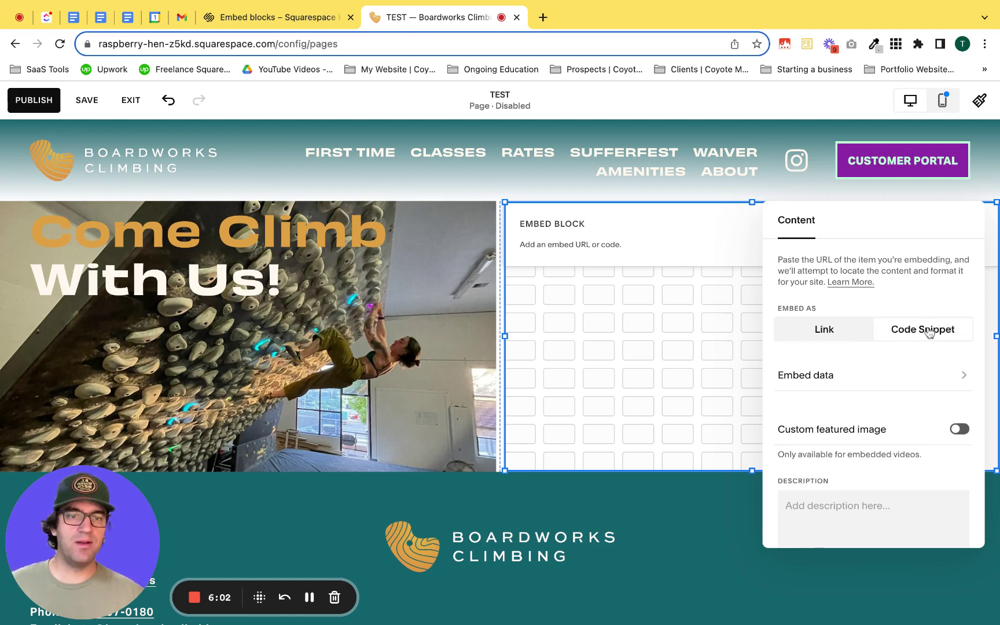
{"action": "left_click", "coordinate": [810, 379]}
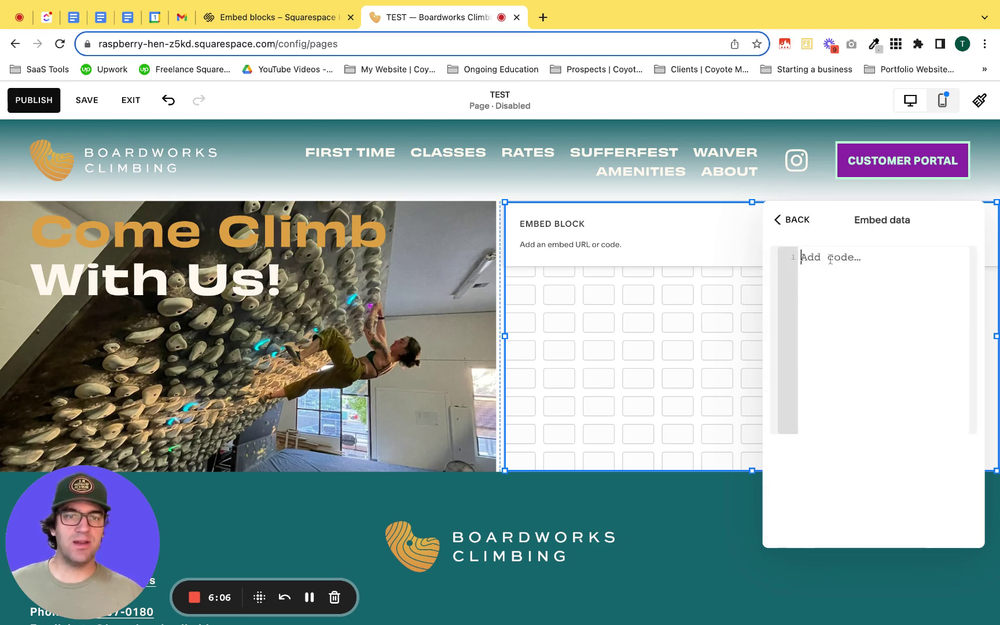
{"action": "left_click", "coordinate": [830, 260]}
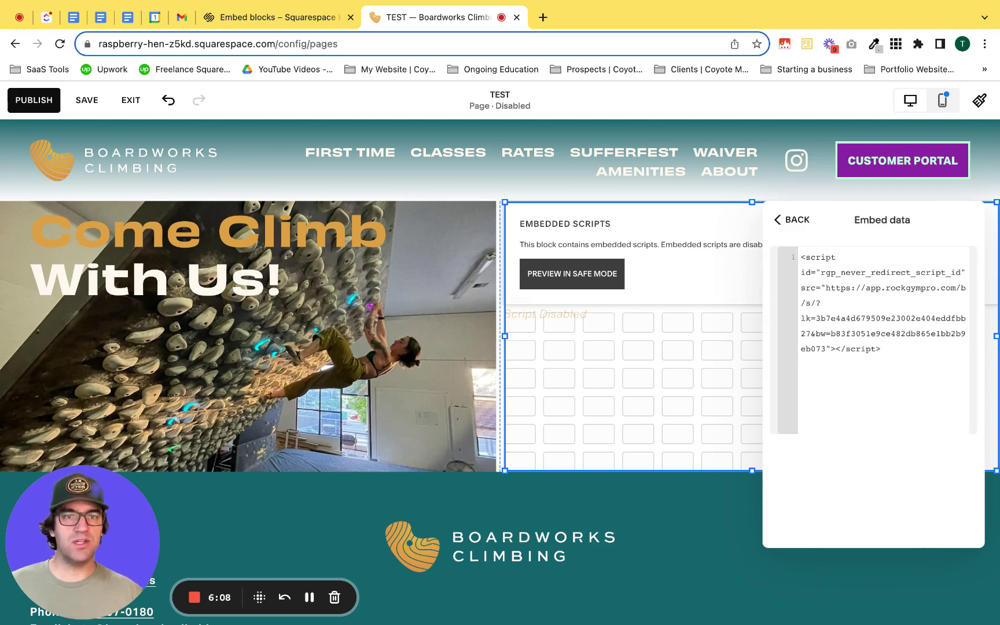
{"action": "left_click", "coordinate": [802, 228]}
{"action": "scroll", "coordinate": [862, 320], "scroll_direction": "down", "scroll_amount": 1}
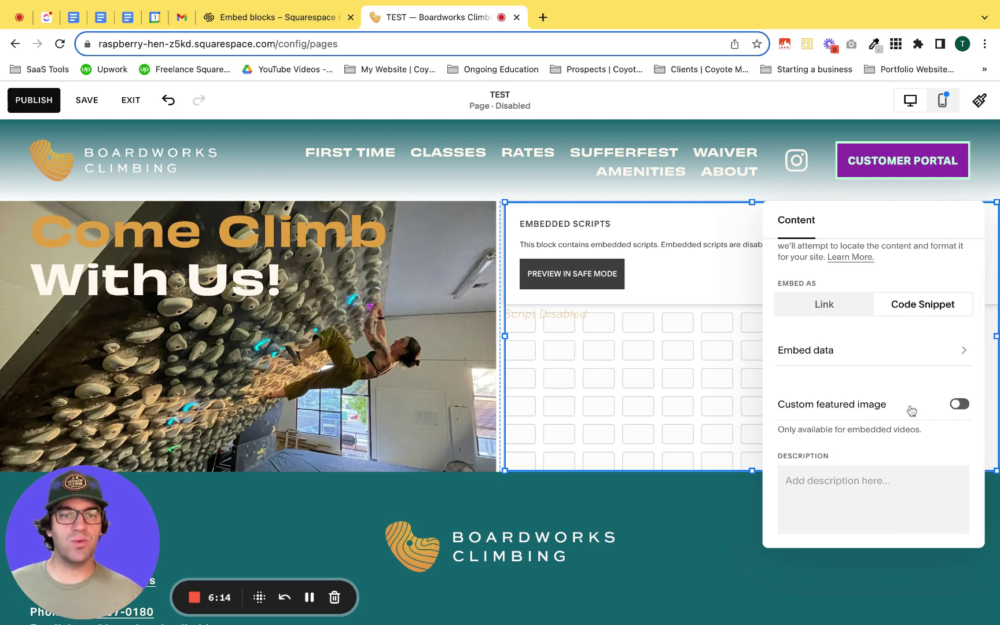
{"action": "scroll", "coordinate": [911, 411], "scroll_direction": "up", "scroll_amount": 1}
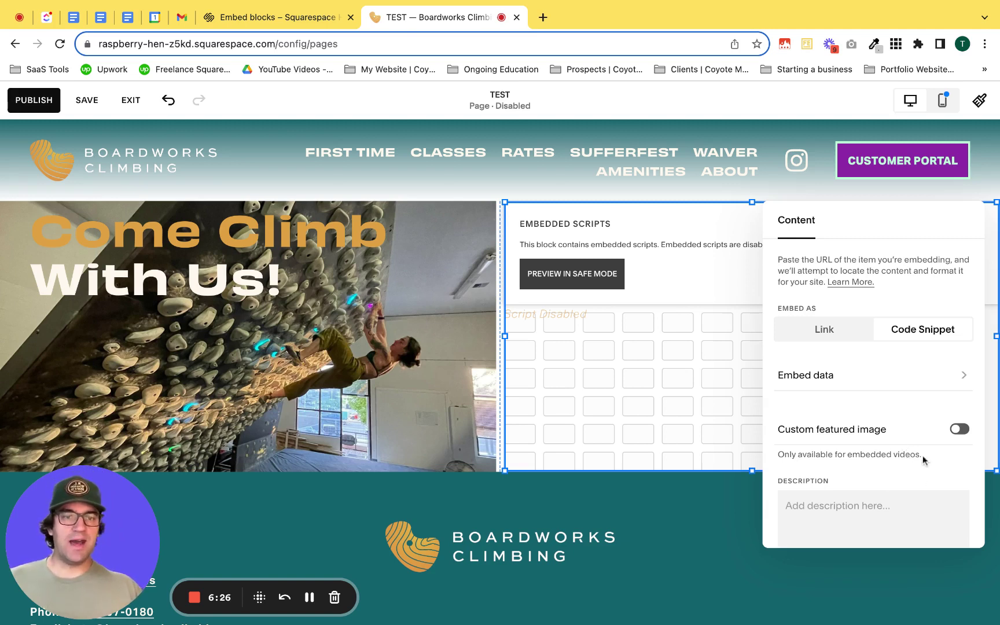
Step: Align the embed block's content to the vertical middle and save the page
{"action": "key", "text": "Escape"}
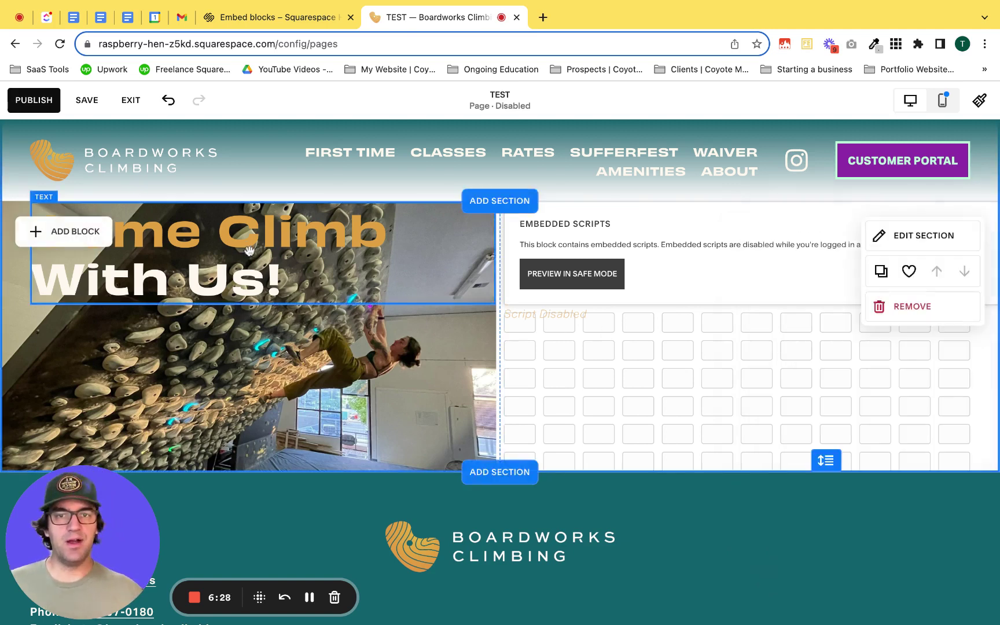
{"action": "left_click", "coordinate": [672, 298]}
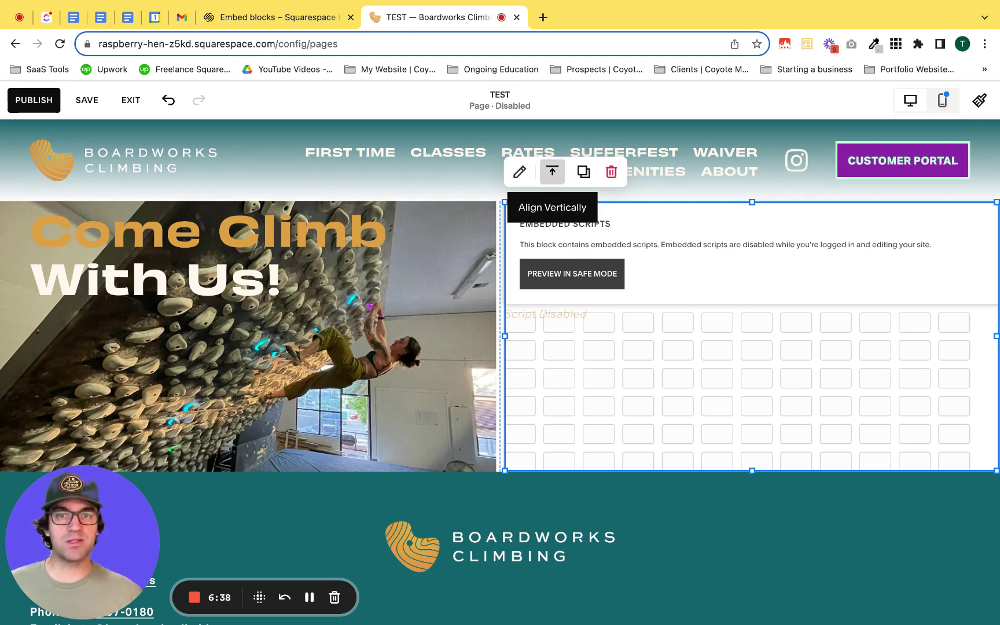
{"action": "left_click", "coordinate": [552, 172]}
{"action": "left_click", "coordinate": [552, 204]}
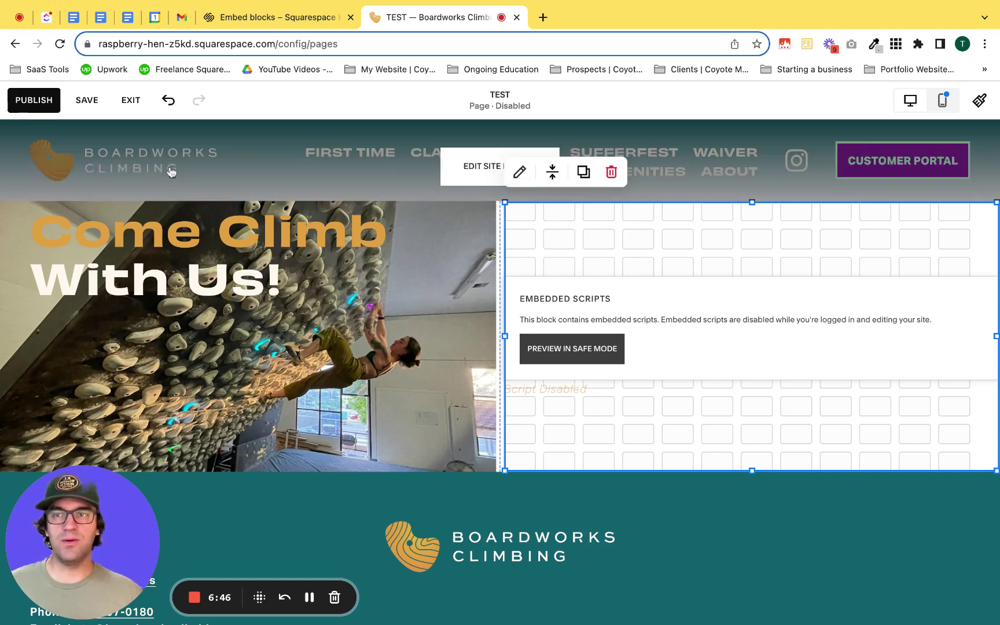
{"action": "left_click", "coordinate": [88, 102]}
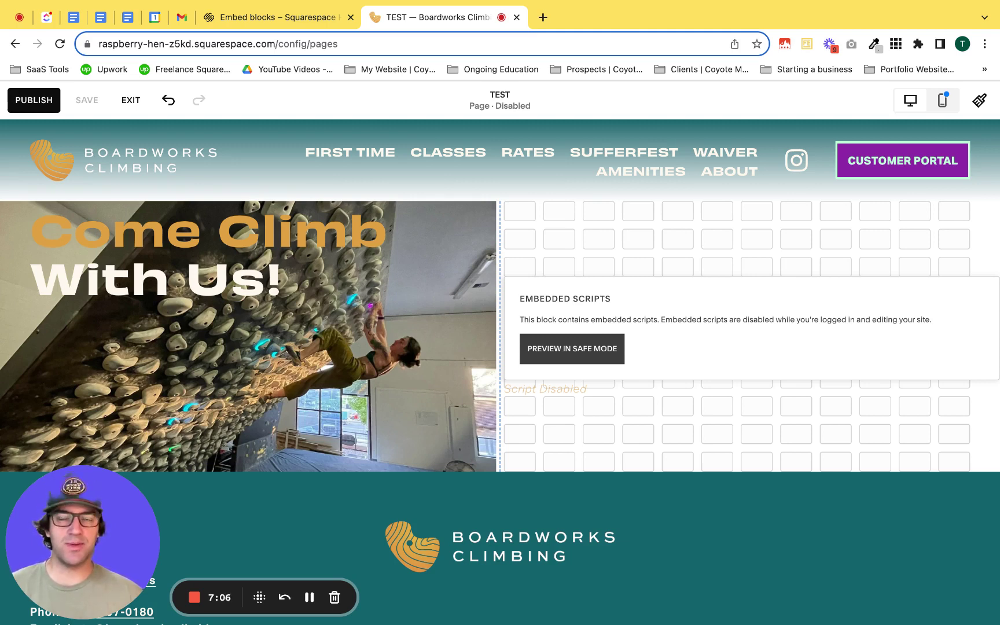
Step: Exit the editor and scroll the full-screen live preview showing Rock Gym Pro class listings
{"action": "left_click", "coordinate": [130, 100]}
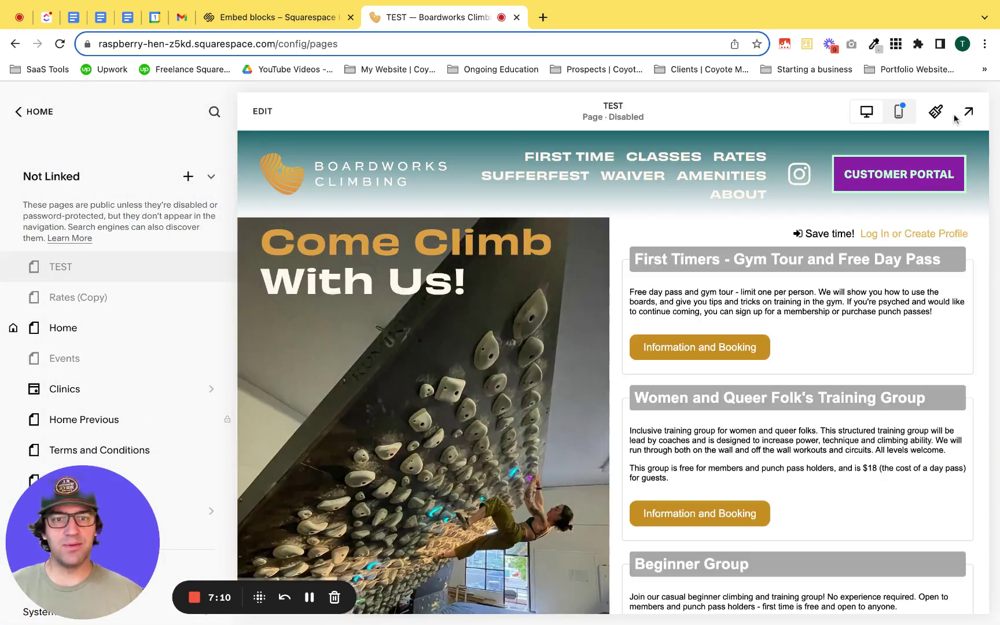
{"action": "left_click", "coordinate": [968, 114]}
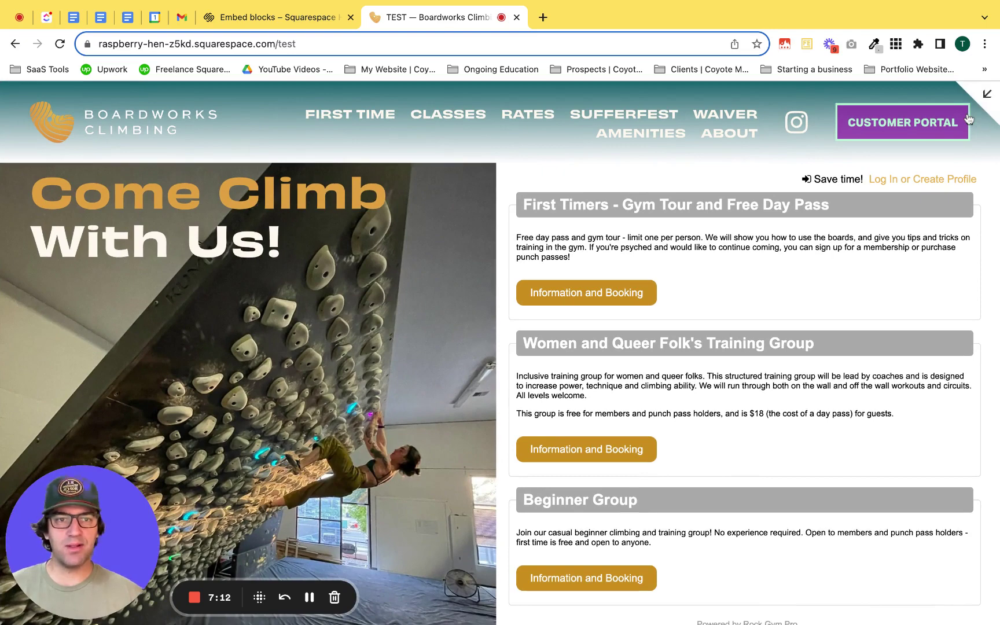
{"action": "scroll", "coordinate": [784, 301], "scroll_direction": "down", "scroll_amount": 5}
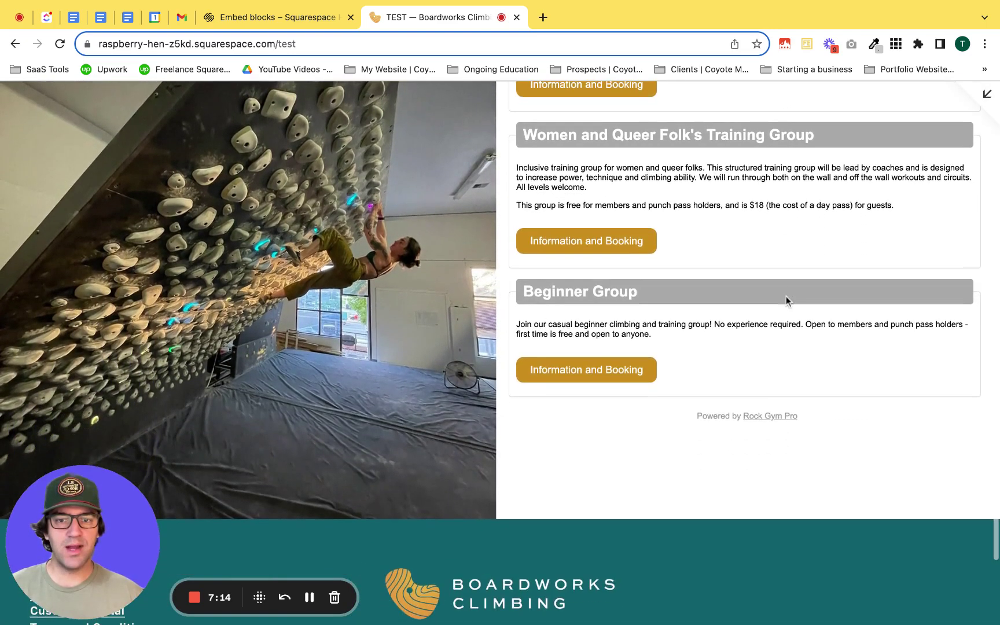
{"action": "scroll", "coordinate": [786, 300], "scroll_direction": "up", "scroll_amount": 5}
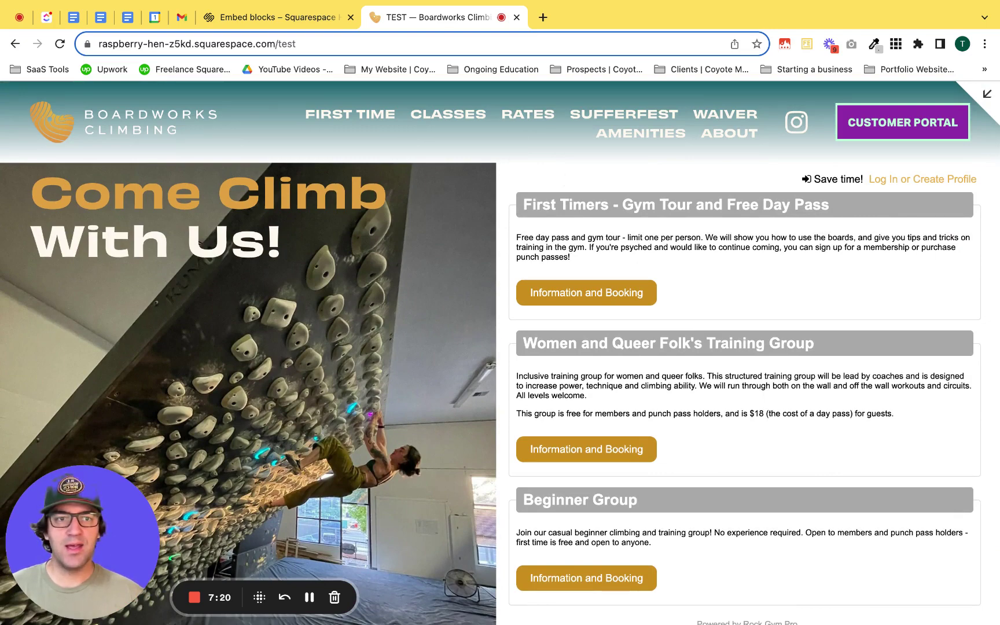
{"action": "scroll", "coordinate": [607, 367], "scroll_direction": "down", "scroll_amount": 5}
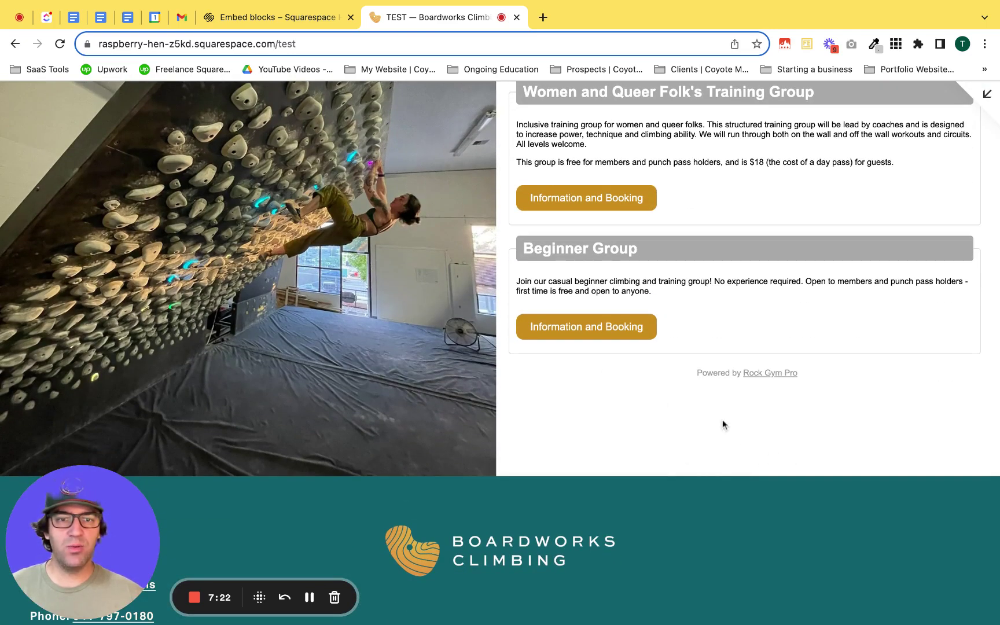
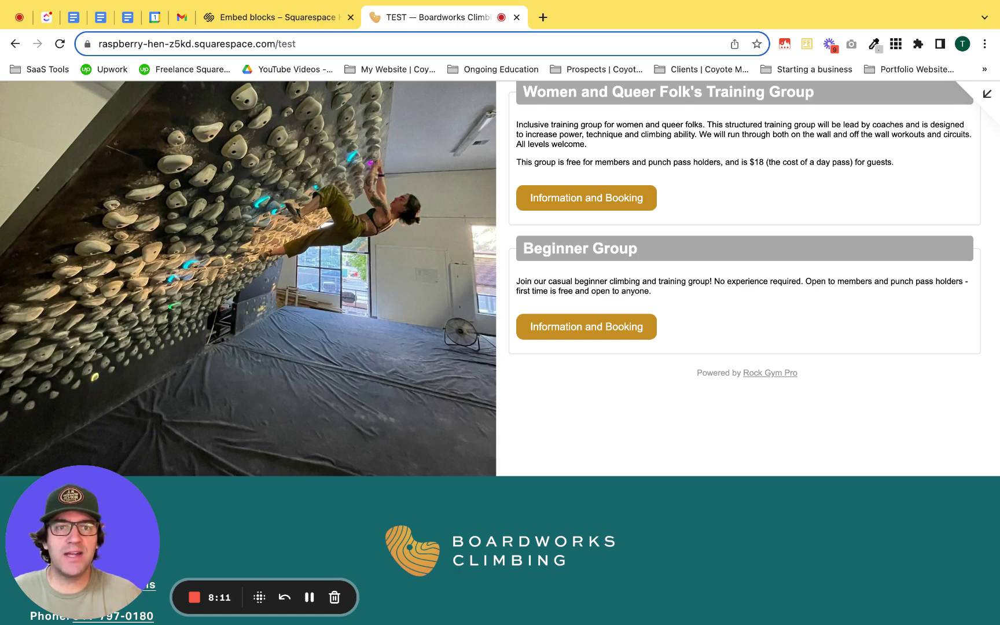
Step: Scroll the full-screen preview of the TEST page back up to the top
{"action": "scroll", "coordinate": [831, 457], "scroll_direction": "up", "scroll_amount": 5}
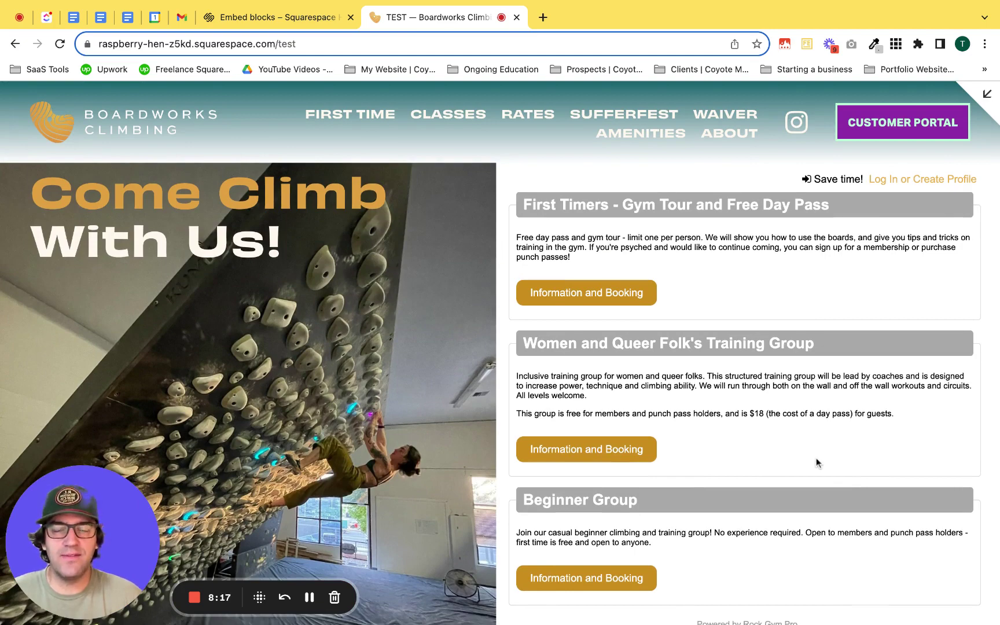
Step: Return from preview to the editor and open the photo-and-widget section's Format panel
{"action": "left_click", "coordinate": [987, 93]}
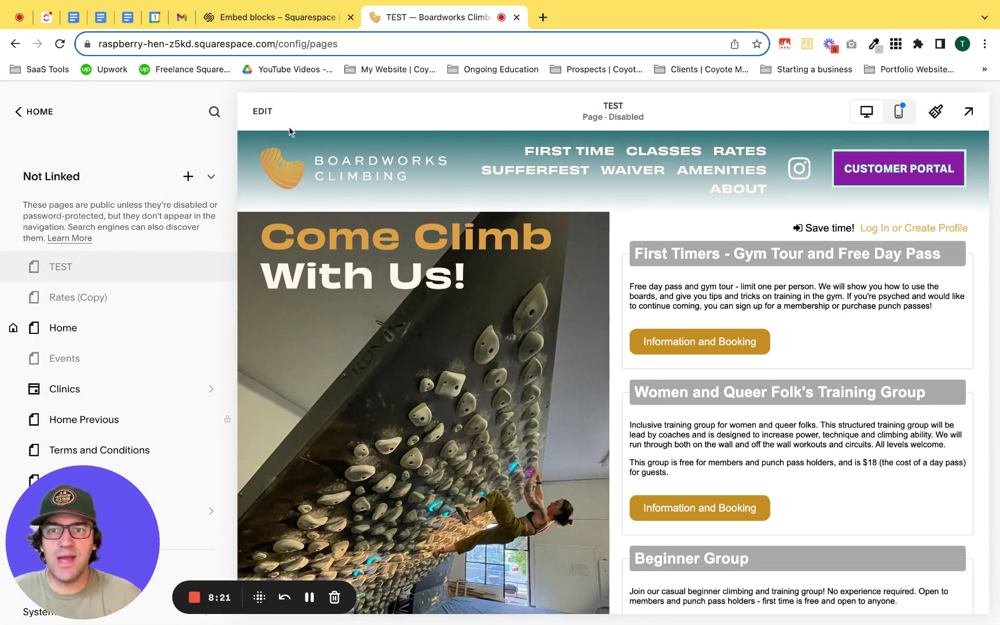
{"action": "left_click", "coordinate": [263, 112]}
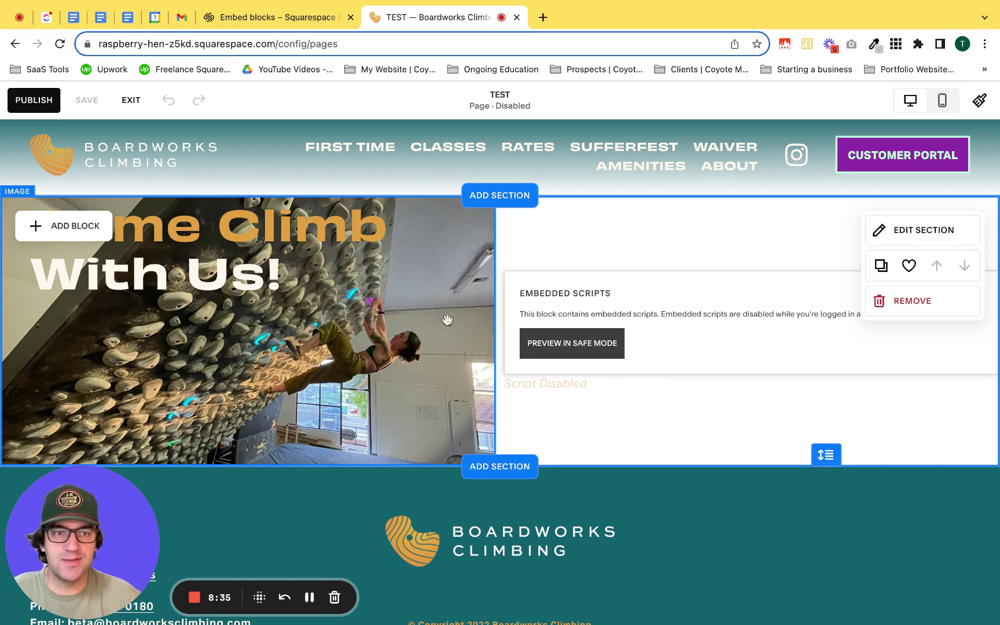
{"action": "left_click", "coordinate": [928, 237]}
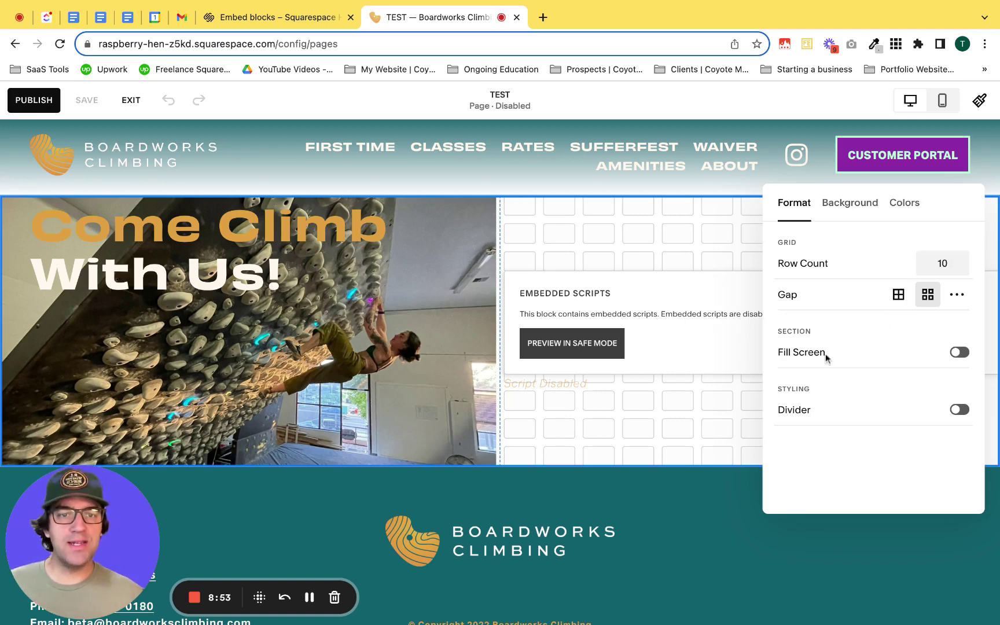
{"action": "left_click", "coordinate": [959, 352]}
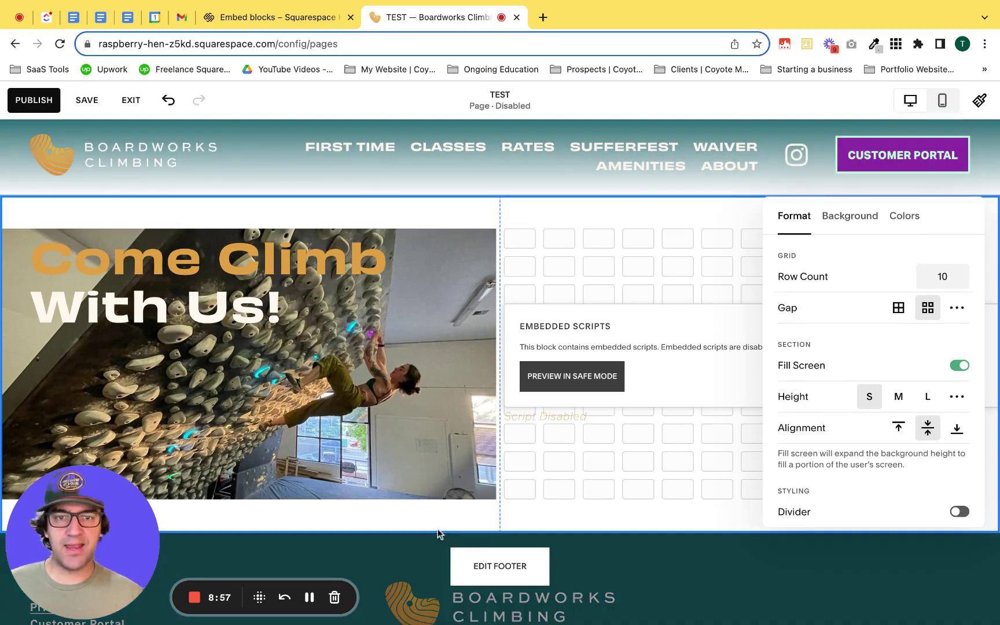
{"action": "left_click", "coordinate": [960, 365]}
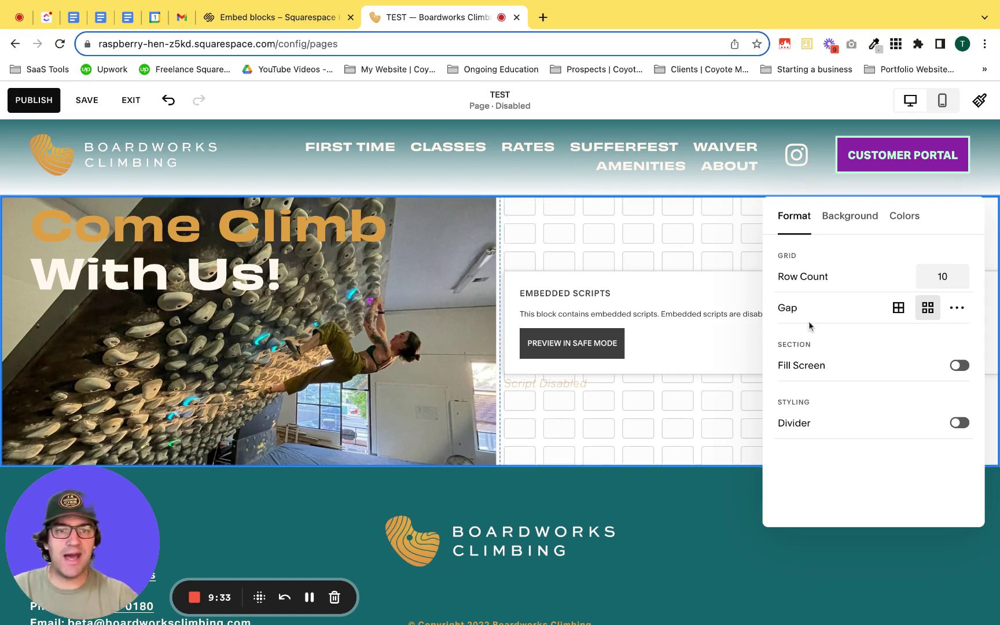
Step: Set the section's custom horizontal column gap from 11 to 0
{"action": "left_click", "coordinate": [960, 312]}
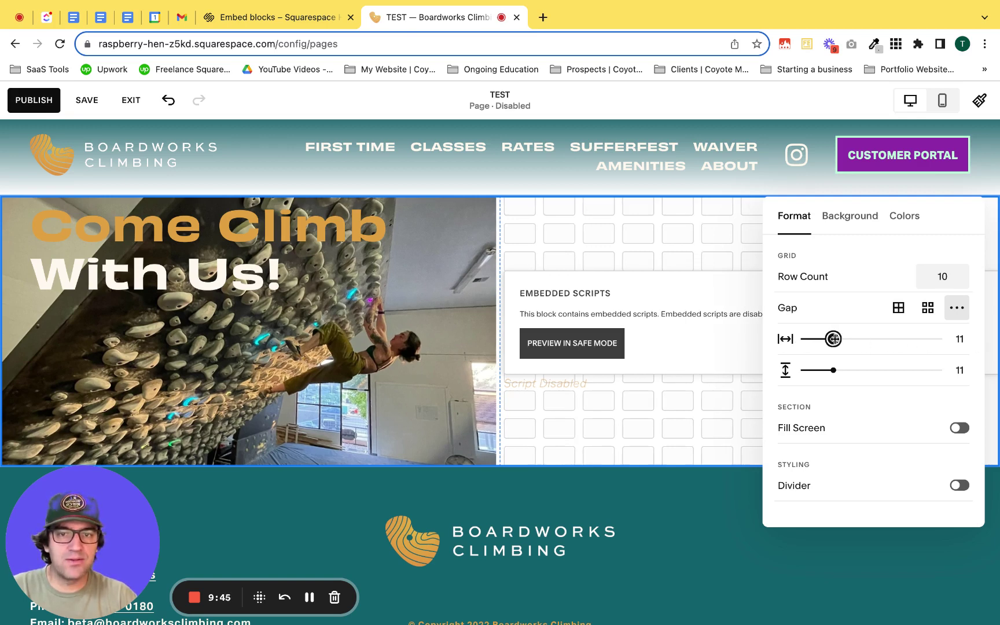
{"action": "mouse_move", "coordinate": [833, 339]}
{"action": "left_mouse_down"}
{"action": "mouse_move", "coordinate": [820, 339]}
{"action": "mouse_move", "coordinate": [833, 340]}
{"action": "left_mouse_up"}
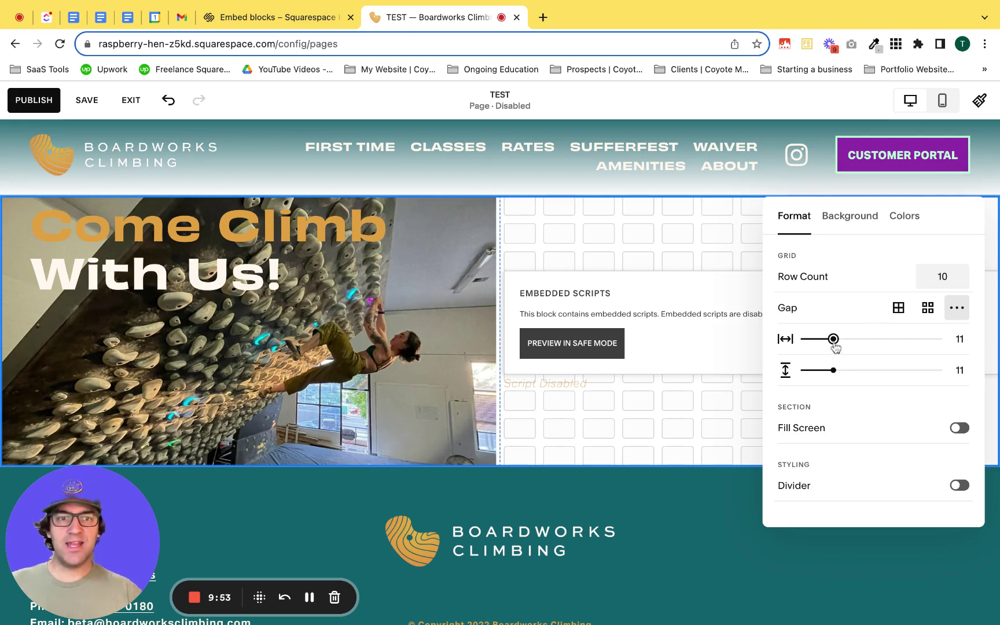
{"action": "left_click_drag", "start_coordinate": [833, 339], "coordinate": [803, 339]}
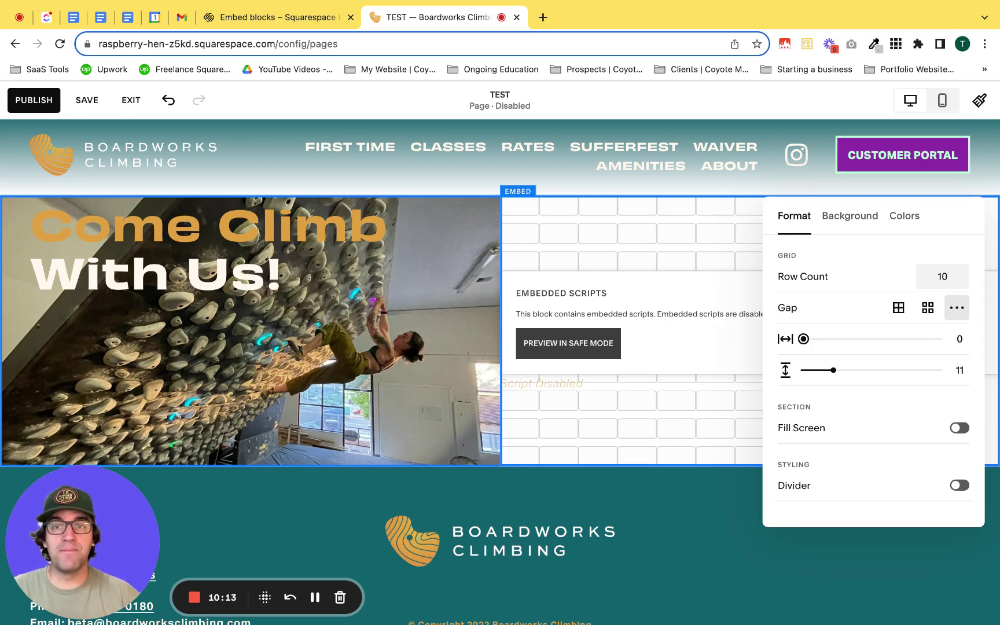
{"action": "left_click", "coordinate": [627, 416]}
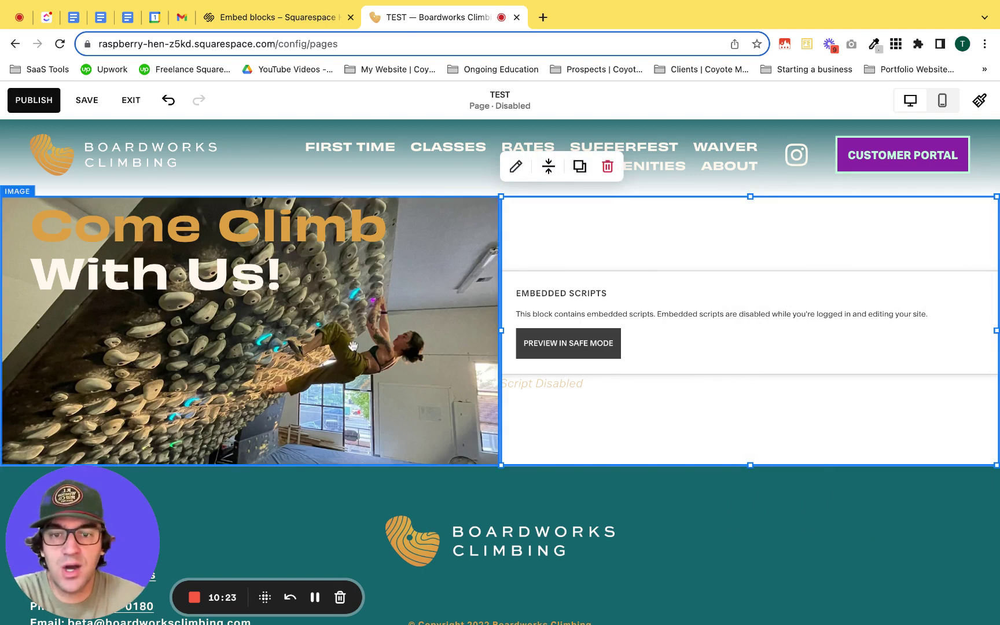
Step: Save, then insert the saved Explore Our Classes & Climbing Options section below the booking section
{"action": "scroll", "coordinate": [353, 346], "scroll_direction": "down", "scroll_amount": 2}
{"action": "left_click", "coordinate": [82, 103]}
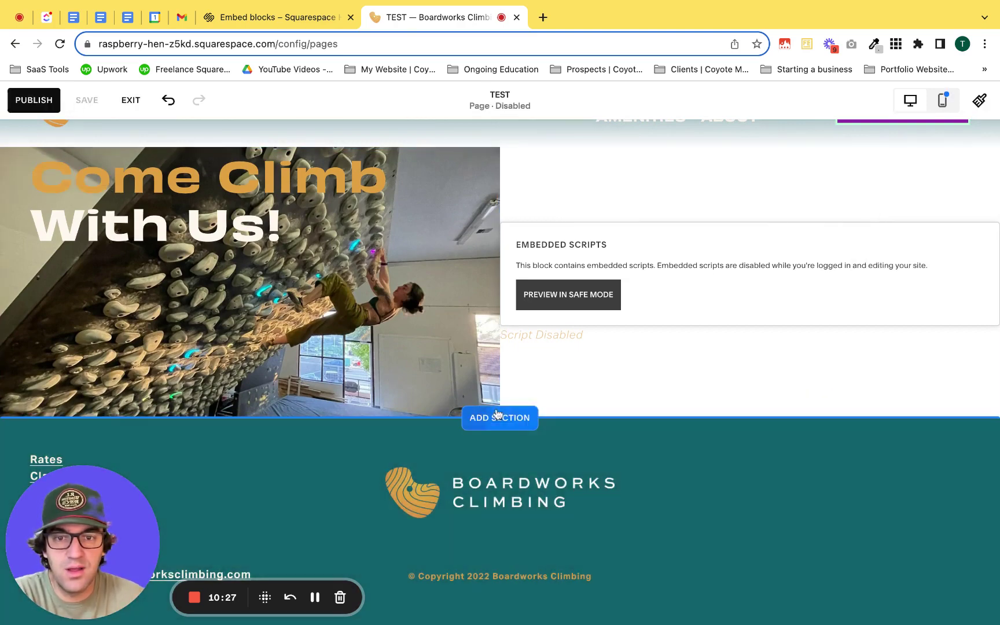
{"action": "left_click", "coordinate": [497, 415]}
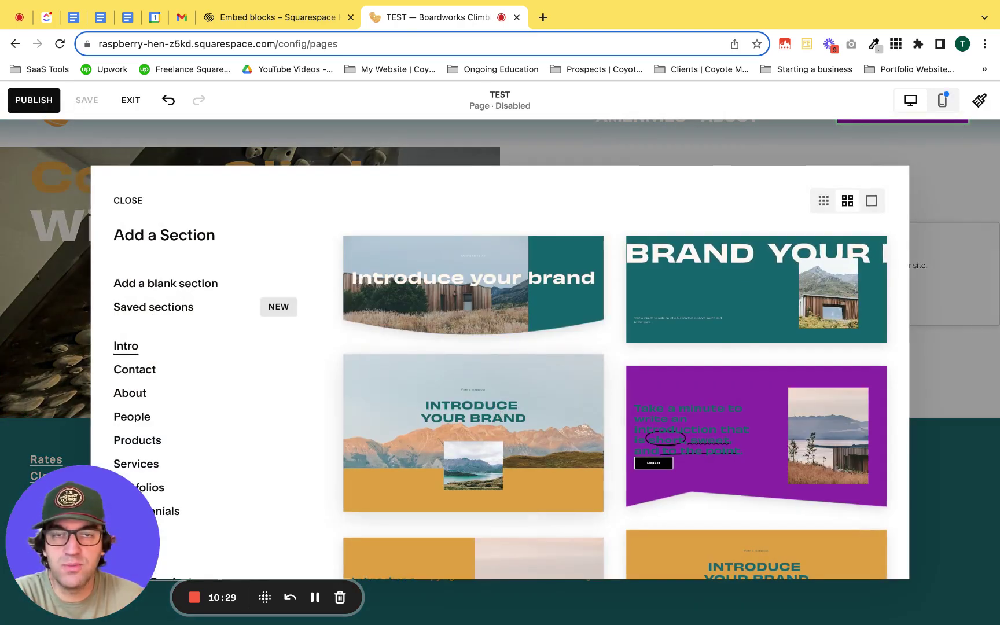
{"action": "left_click", "coordinate": [167, 312]}
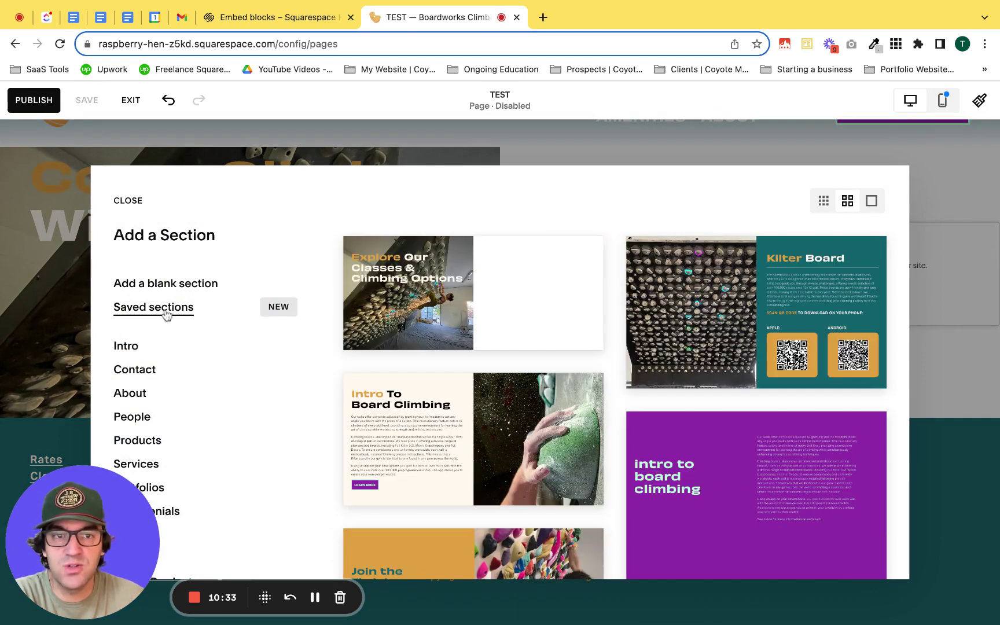
{"action": "left_click", "coordinate": [469, 309]}
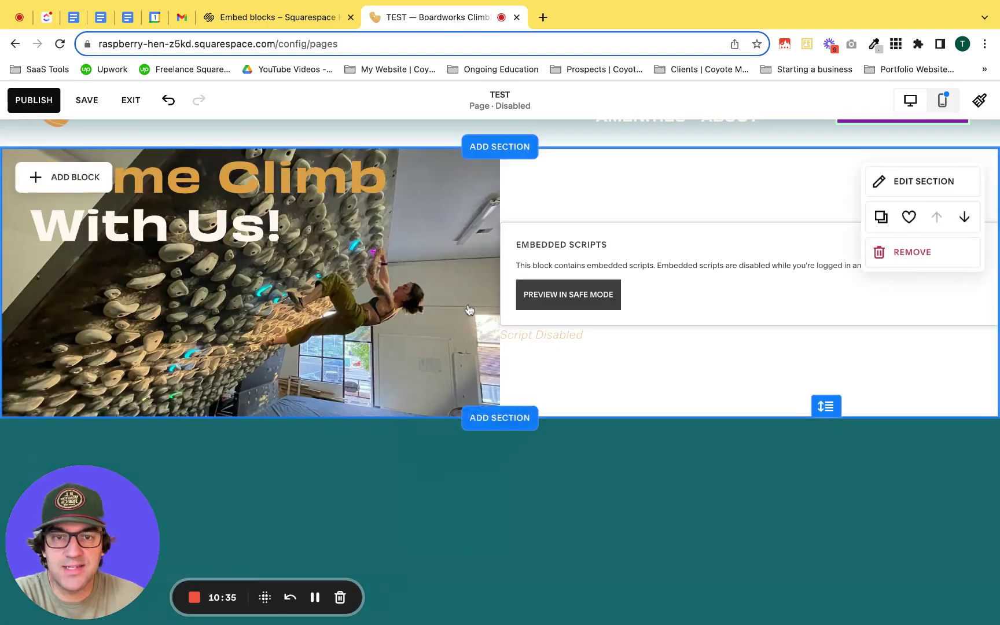
Step: Save the page with the new section and exit the editor
{"action": "scroll", "coordinate": [468, 309], "scroll_direction": "down", "scroll_amount": 3}
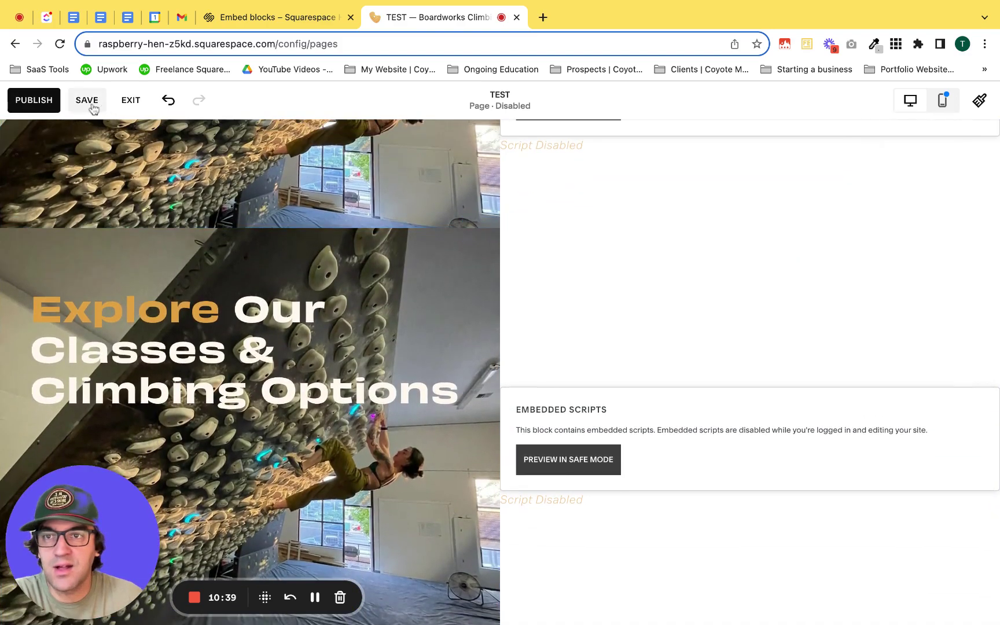
{"action": "left_click", "coordinate": [92, 108]}
{"action": "left_click", "coordinate": [132, 103]}
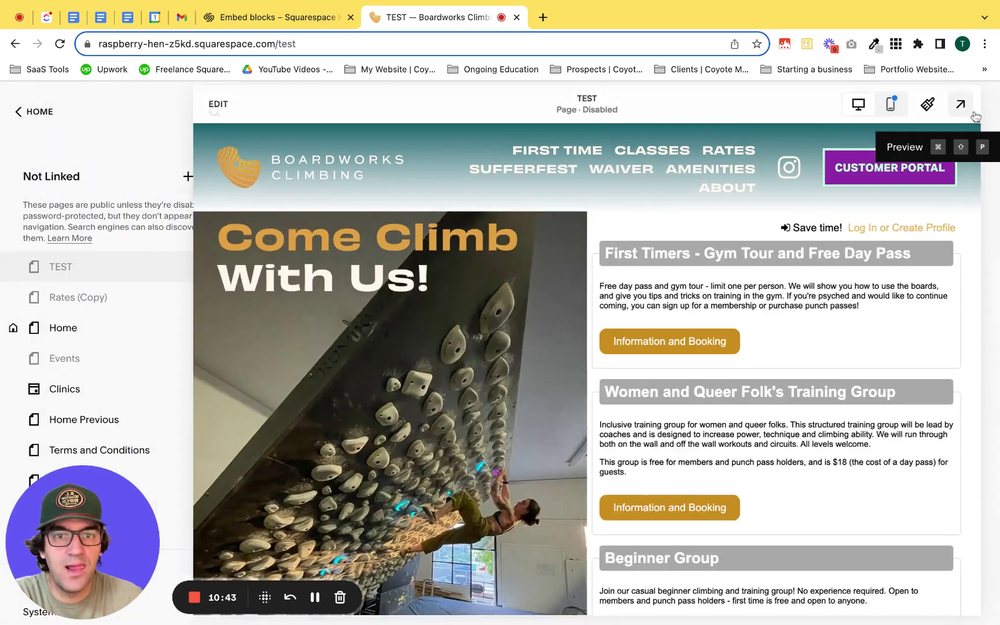
{"action": "left_click", "coordinate": [976, 117]}
{"action": "scroll", "coordinate": [951, 168], "scroll_direction": "down", "scroll_amount": 6}
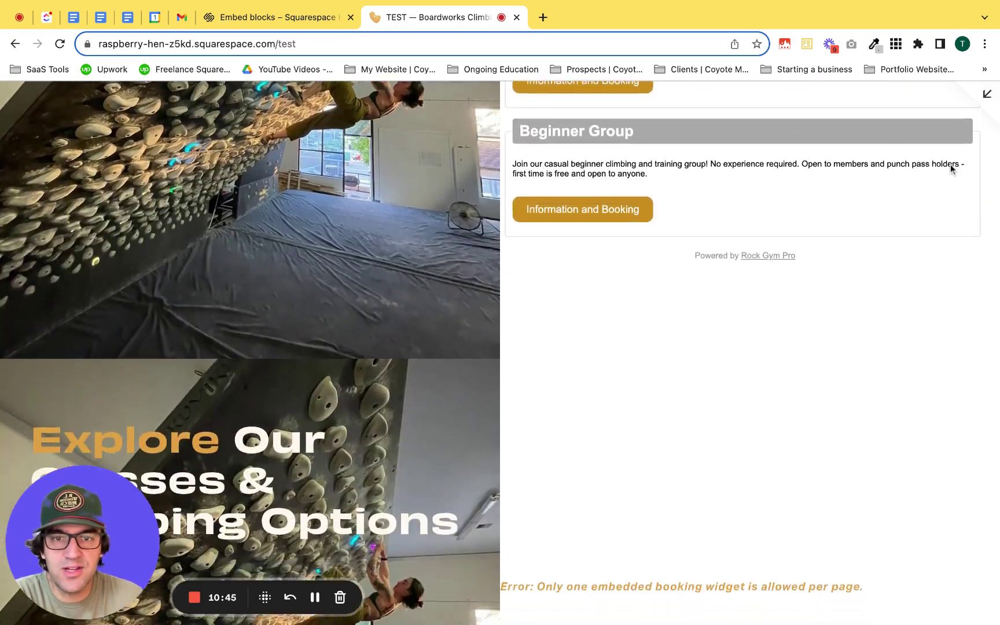
{"action": "scroll", "coordinate": [951, 168], "scroll_direction": "down", "scroll_amount": 5}
{"action": "scroll", "coordinate": [951, 168], "scroll_direction": "up", "scroll_amount": 4}
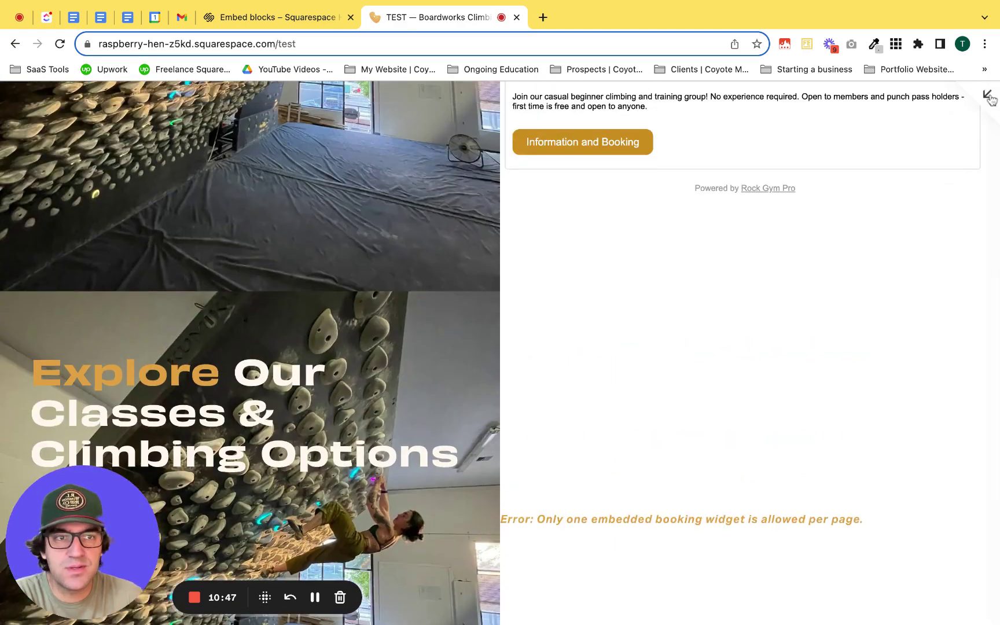
{"action": "left_click", "coordinate": [988, 96]}
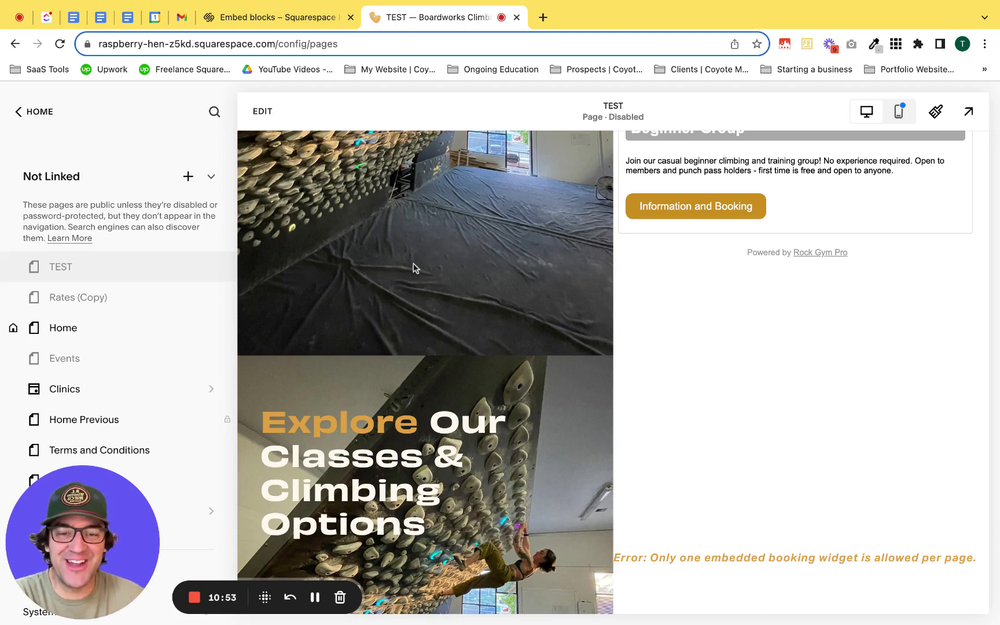
Step: Delete the duplicate booking embed block from the Explore Our Classes section
{"action": "left_click", "coordinate": [263, 111]}
{"action": "scroll", "coordinate": [733, 329], "scroll_direction": "up", "scroll_amount": 4}
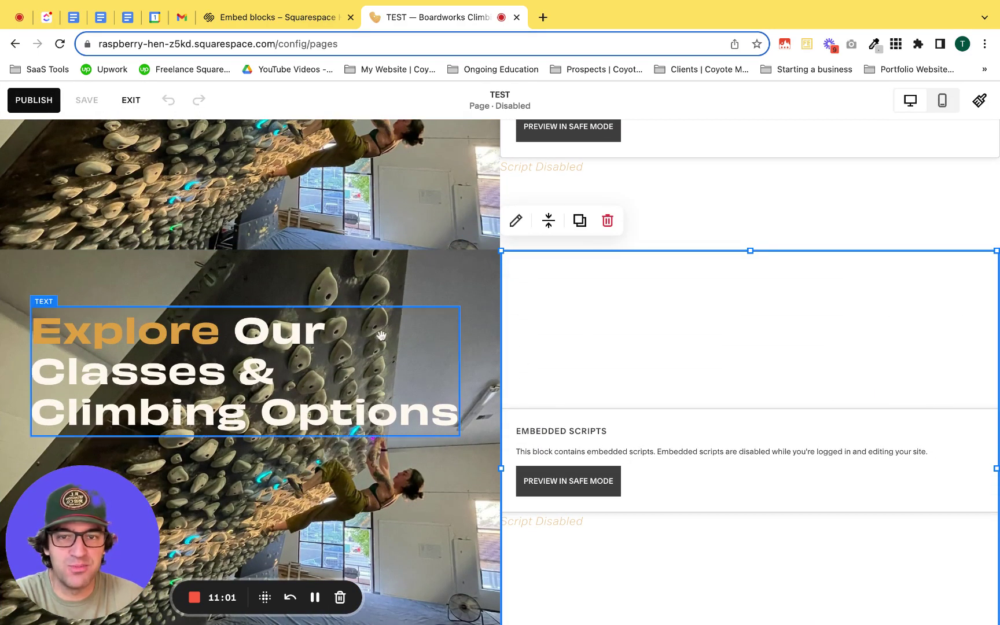
{"action": "left_click", "coordinate": [393, 310]}
{"action": "left_click", "coordinate": [396, 292]}
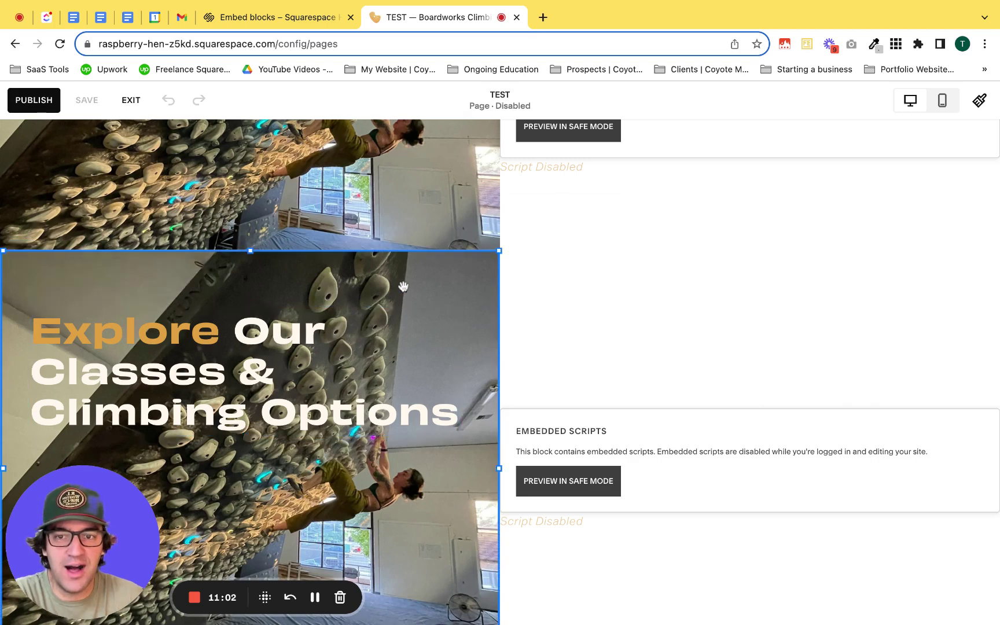
{"action": "left_click", "coordinate": [556, 319]}
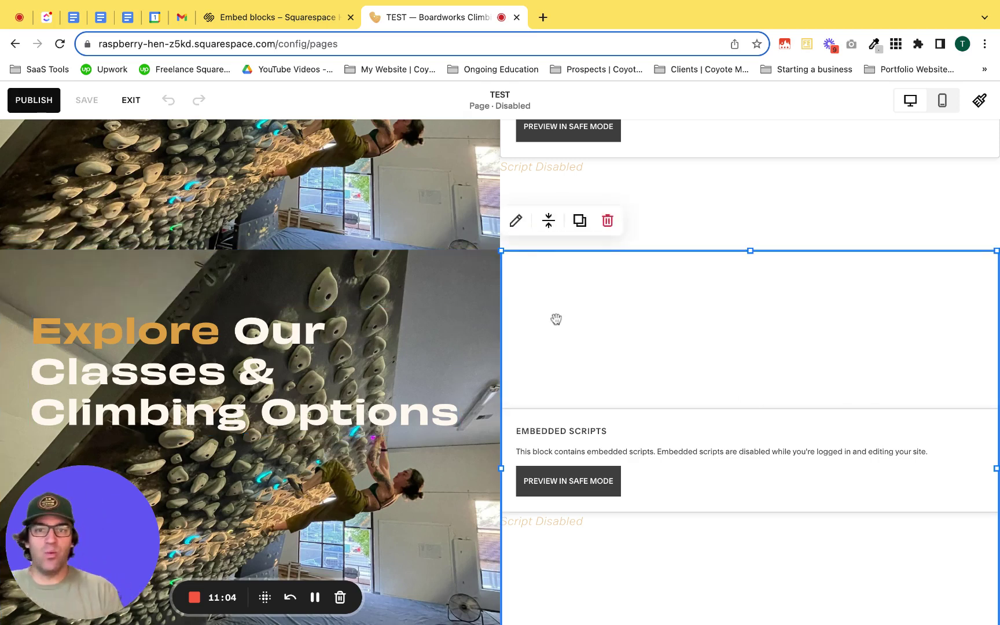
{"action": "left_click", "coordinate": [608, 221]}
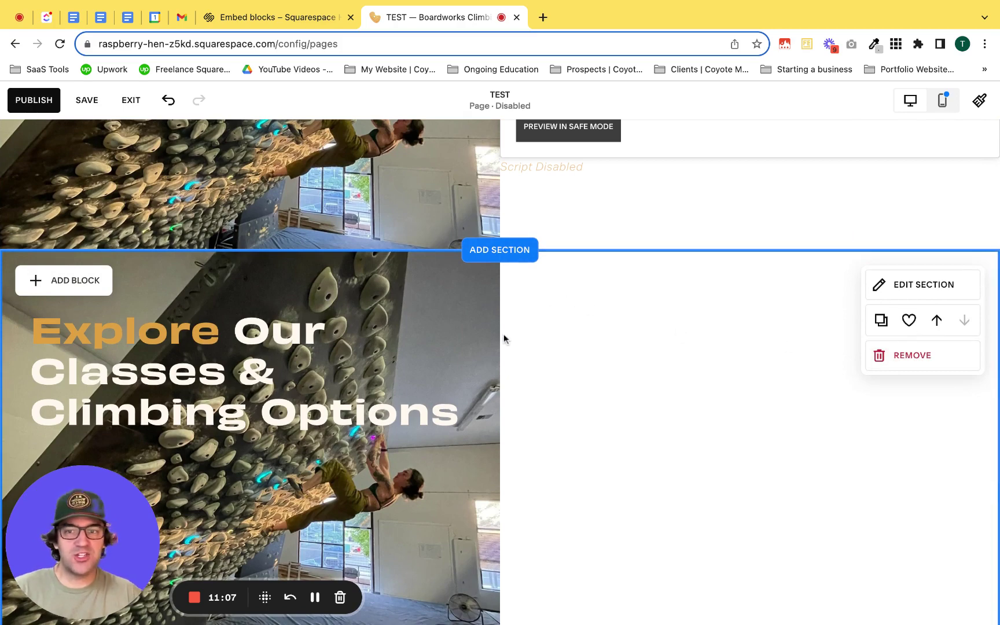
Step: Add an empty image block and place it in the section's right column
{"action": "left_click", "coordinate": [63, 280]}
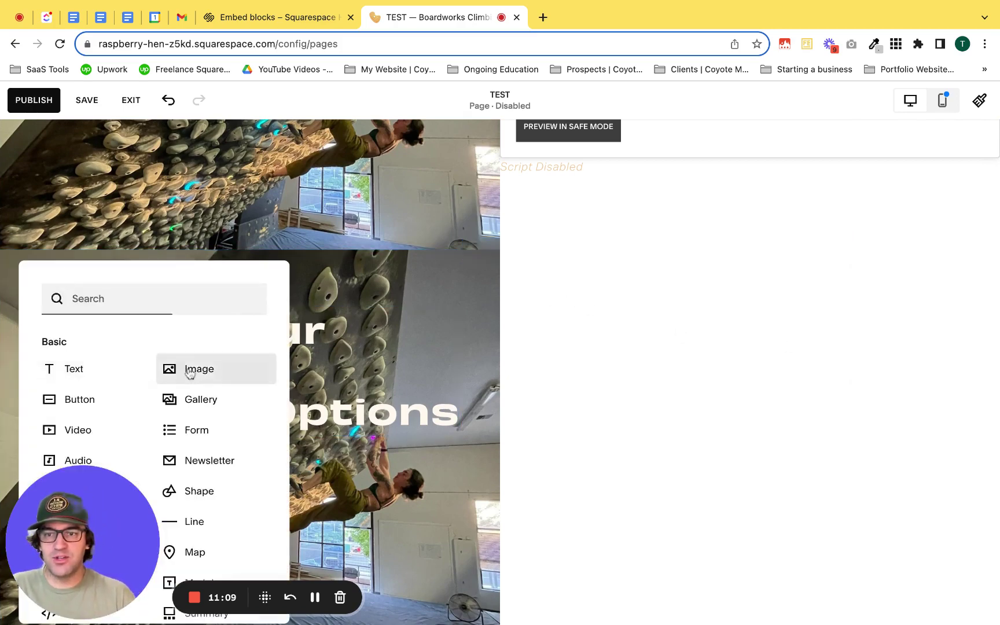
{"action": "left_click", "coordinate": [194, 382]}
{"action": "mouse_move", "coordinate": [179, 362]}
{"action": "left_mouse_down"}
{"action": "mouse_move", "coordinate": [688, 331]}
{"action": "mouse_move", "coordinate": [657, 285]}
{"action": "mouse_move", "coordinate": [722, 334]}
{"action": "mouse_move", "coordinate": [750, 302]}
{"action": "left_mouse_up"}
{"action": "scroll", "coordinate": [748, 311], "scroll_direction": "down", "scroll_amount": 2}
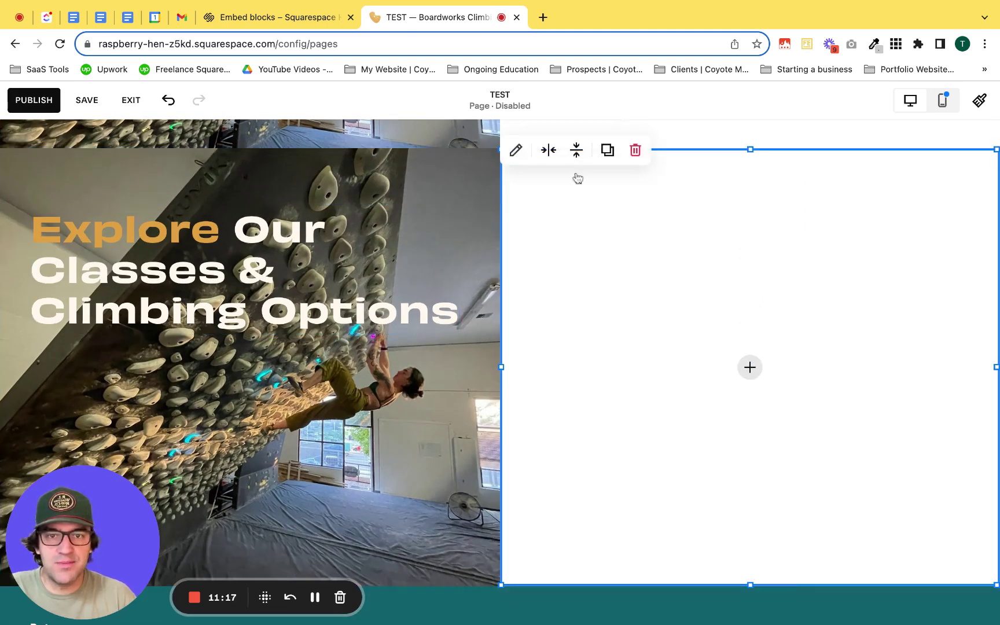
Step: Load IMG_1779.jpg from the site library into the right-hand image block
{"action": "left_click", "coordinate": [516, 151]}
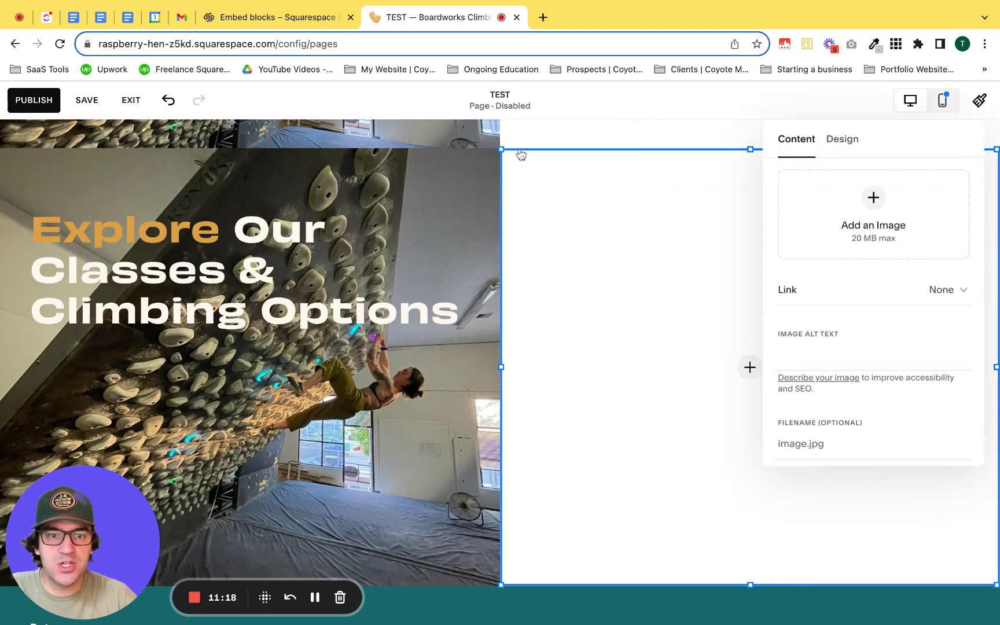
{"action": "left_click", "coordinate": [872, 201]}
{"action": "left_click", "coordinate": [865, 264]}
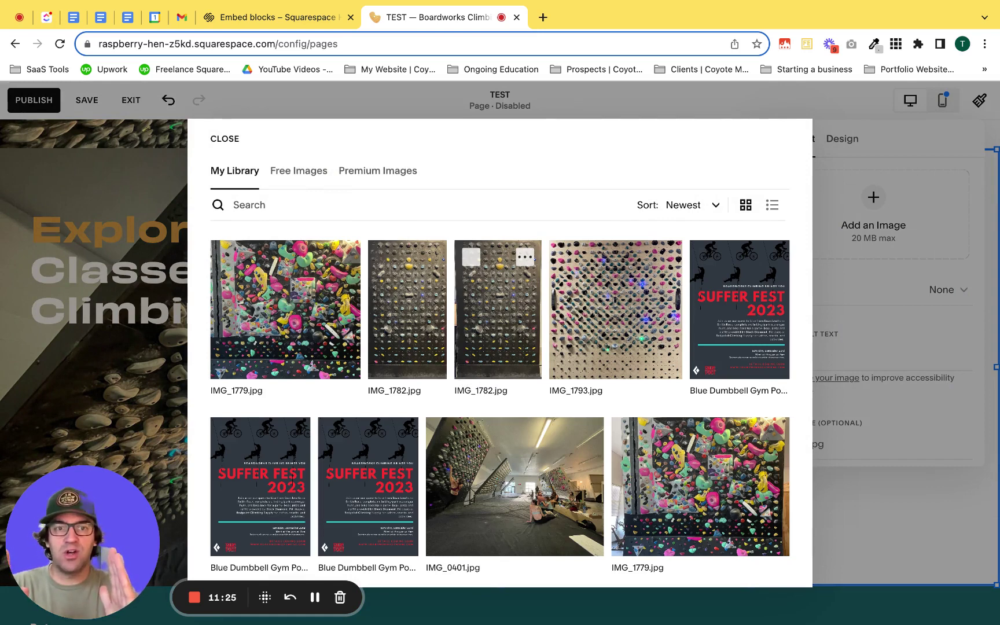
{"action": "left_click", "coordinate": [320, 316]}
{"action": "left_click", "coordinate": [764, 572]}
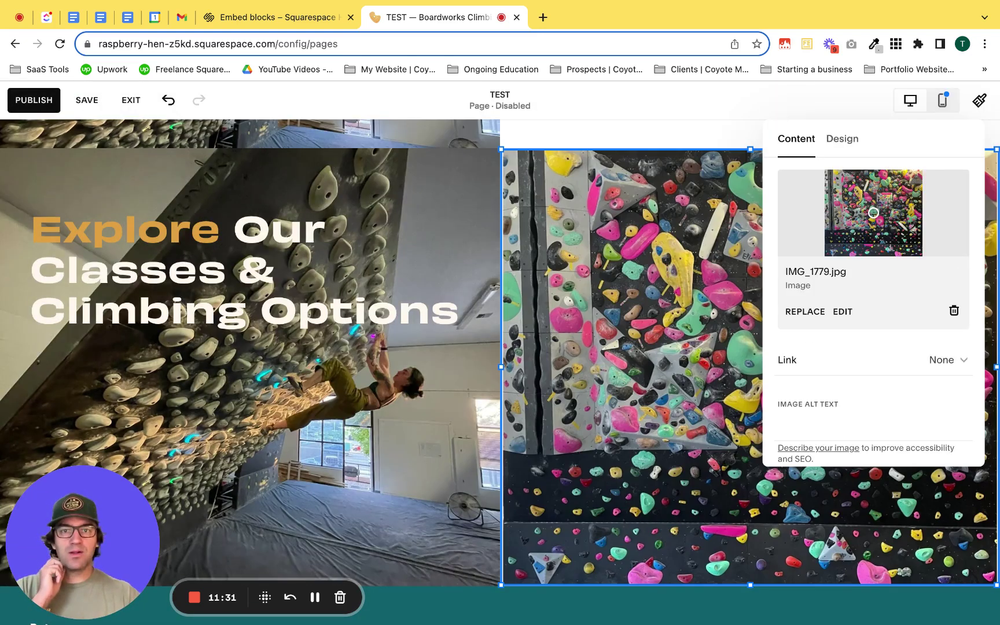
{"action": "left_click", "coordinate": [272, 433]}
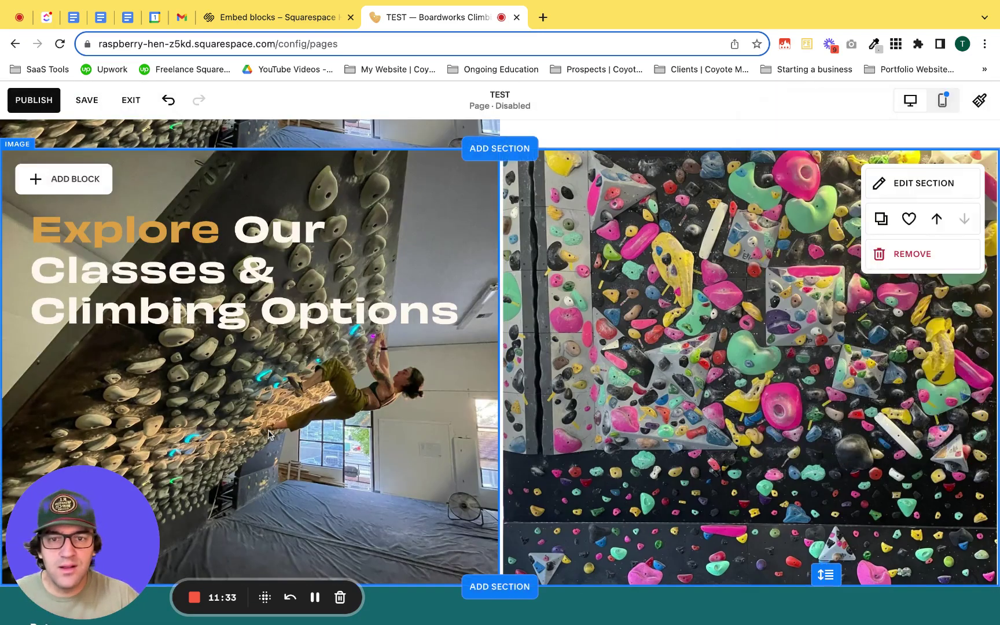
{"action": "scroll", "coordinate": [268, 434], "scroll_direction": "up", "scroll_amount": 2}
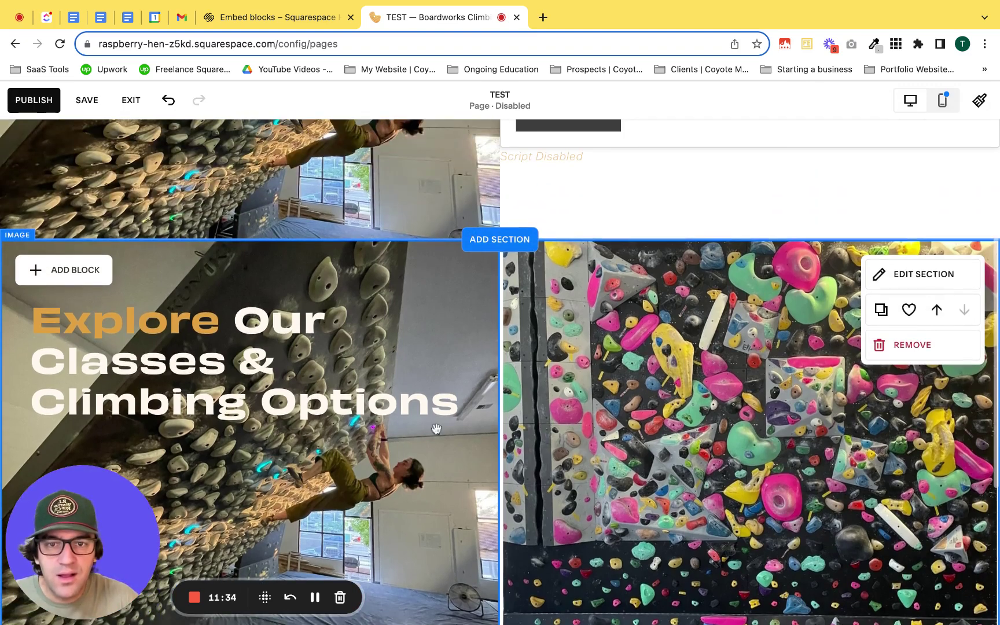
{"action": "left_click", "coordinate": [914, 272]}
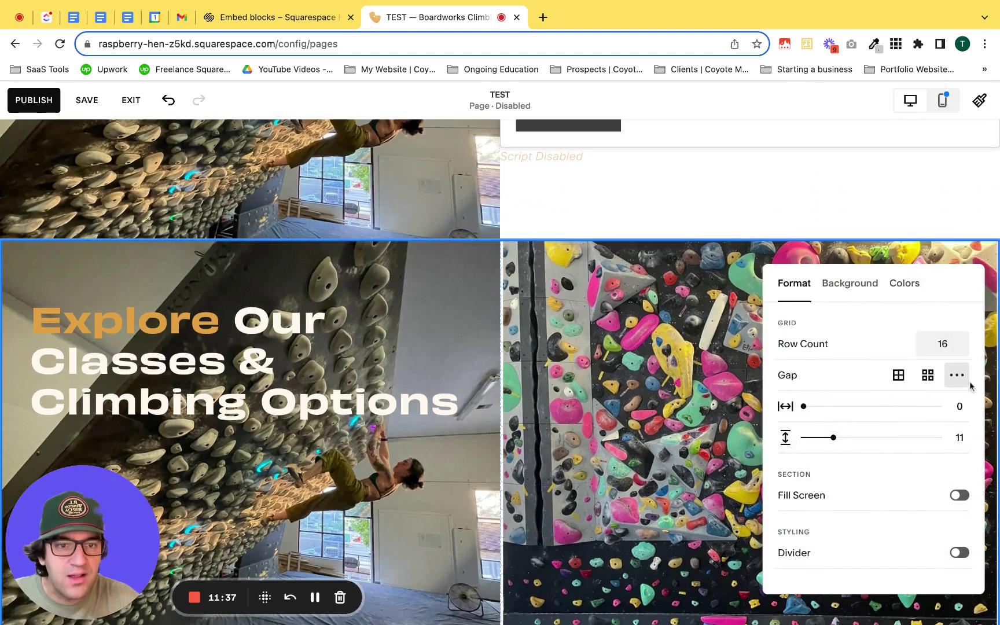
{"action": "left_click", "coordinate": [674, 198]}
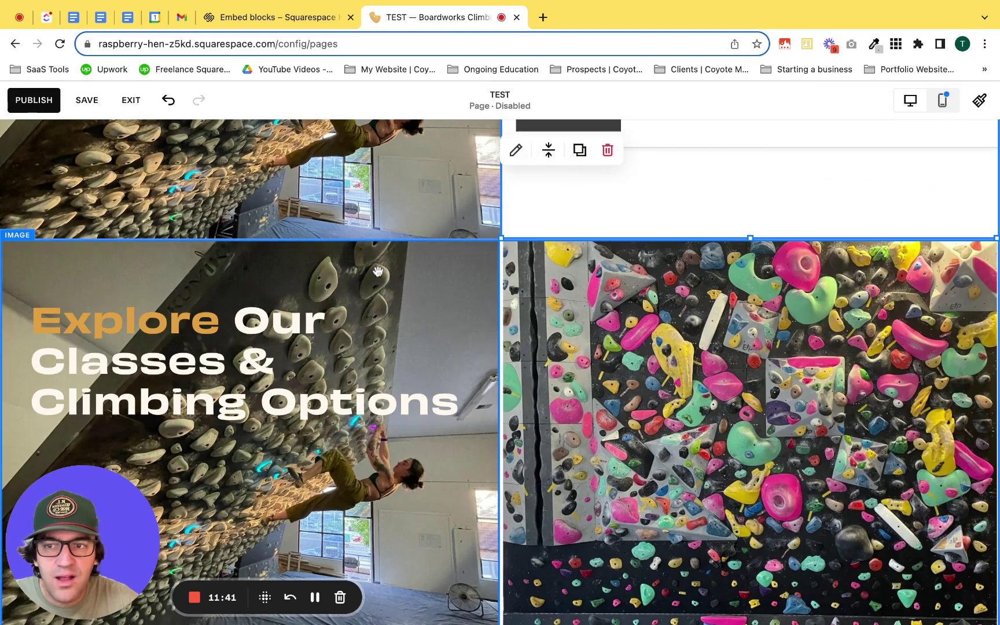
{"action": "left_click", "coordinate": [259, 272]}
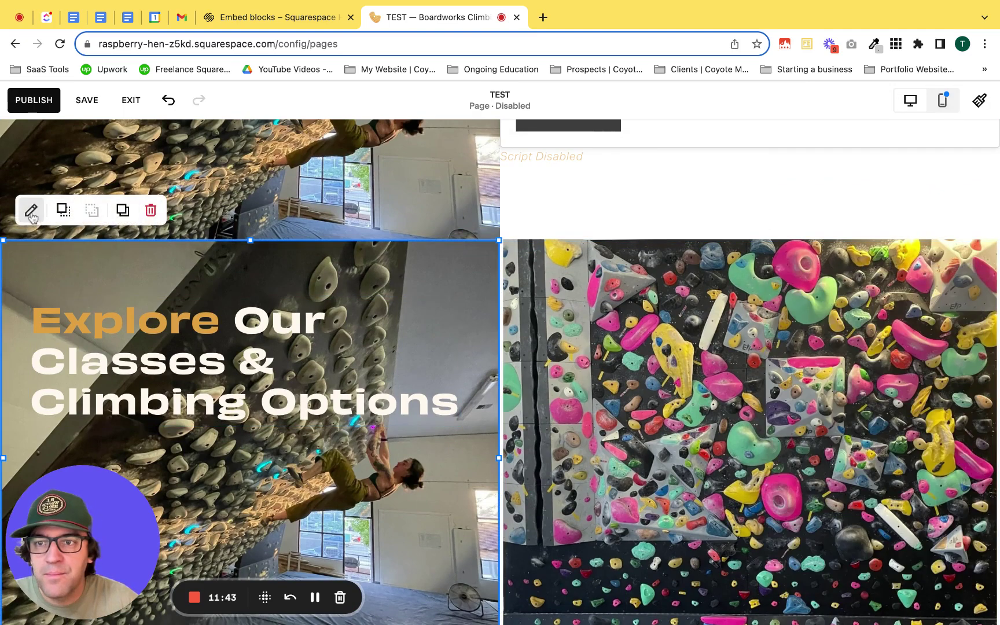
{"action": "left_click", "coordinate": [31, 210]}
{"action": "left_click", "coordinate": [596, 264]}
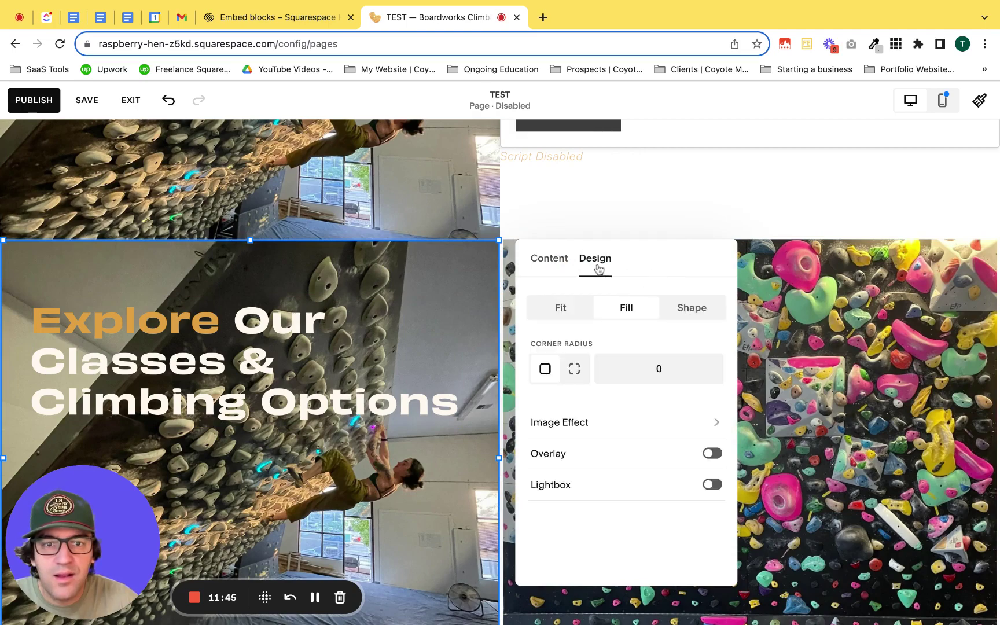
{"action": "left_click", "coordinate": [737, 321]}
{"action": "scroll", "coordinate": [835, 373], "scroll_direction": "down", "scroll_amount": 5}
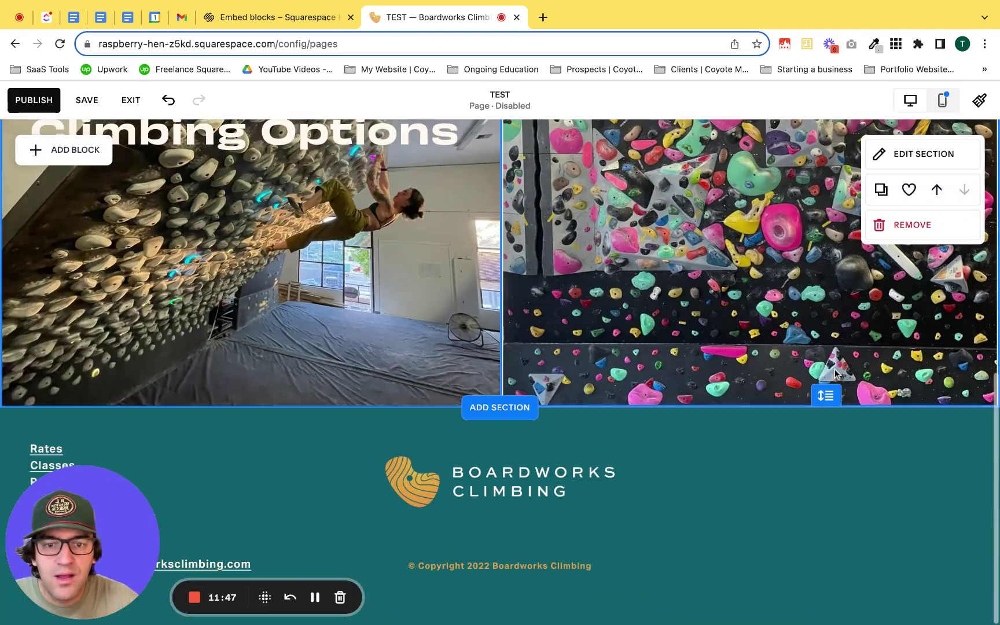
{"action": "scroll", "coordinate": [835, 373], "scroll_direction": "up", "scroll_amount": 10}
{"action": "scroll", "coordinate": [835, 373], "scroll_direction": "down", "scroll_amount": 9}
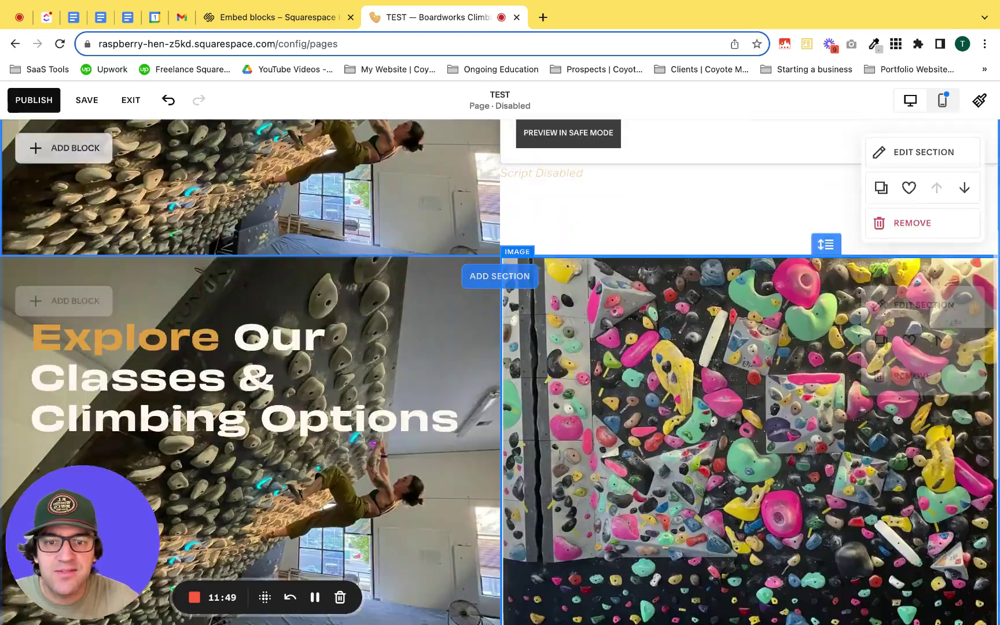
{"action": "scroll", "coordinate": [835, 373], "scroll_direction": "down", "scroll_amount": 1}
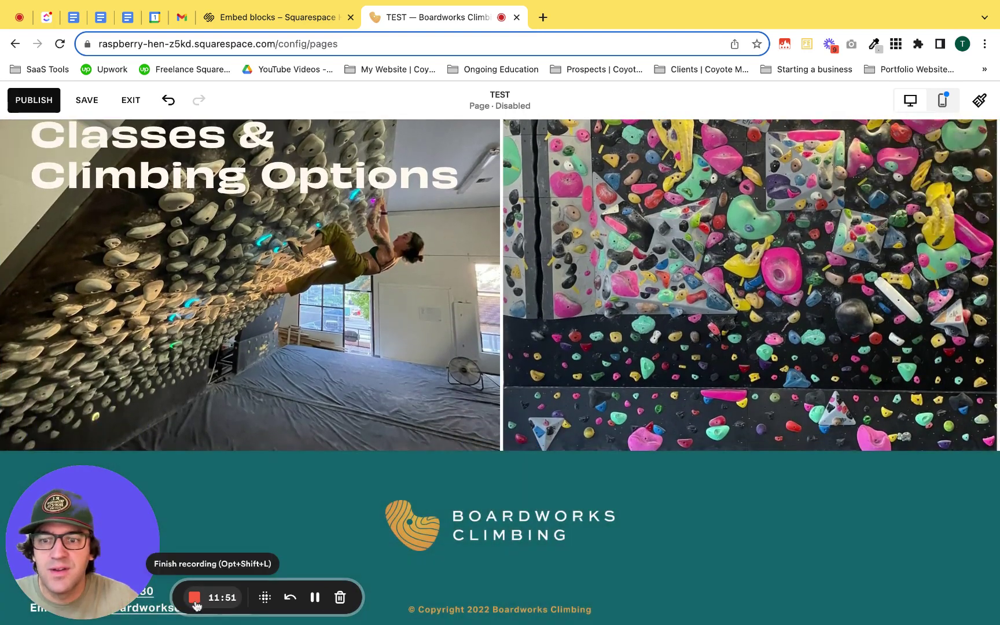